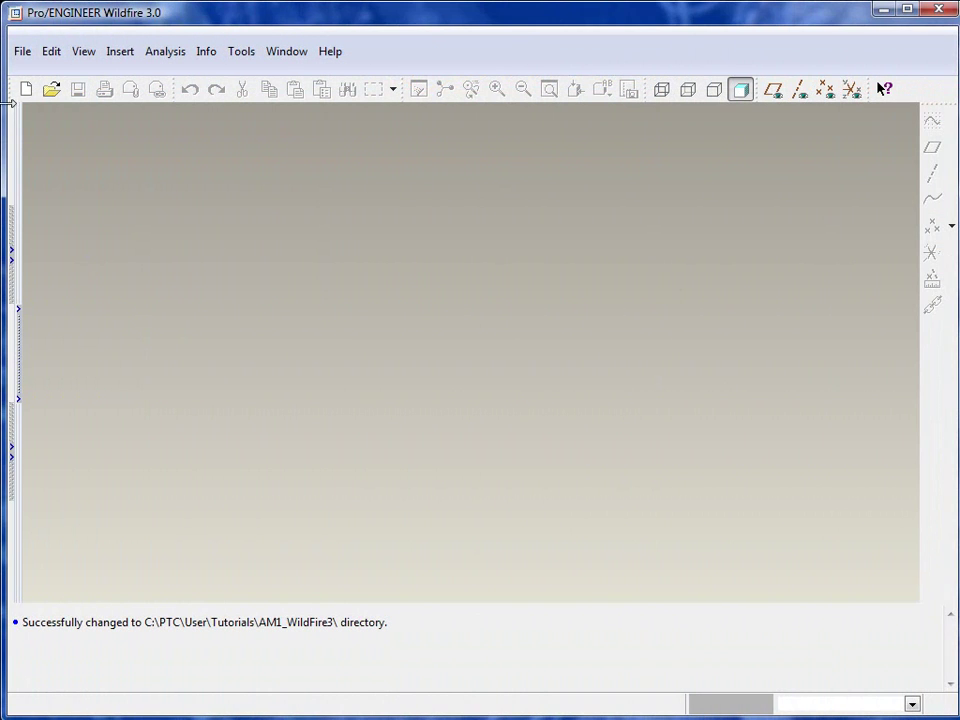
Step: Open lesson1.prt from the working folder through File > Open
{"action": "left_click", "coordinate": [22, 51]}
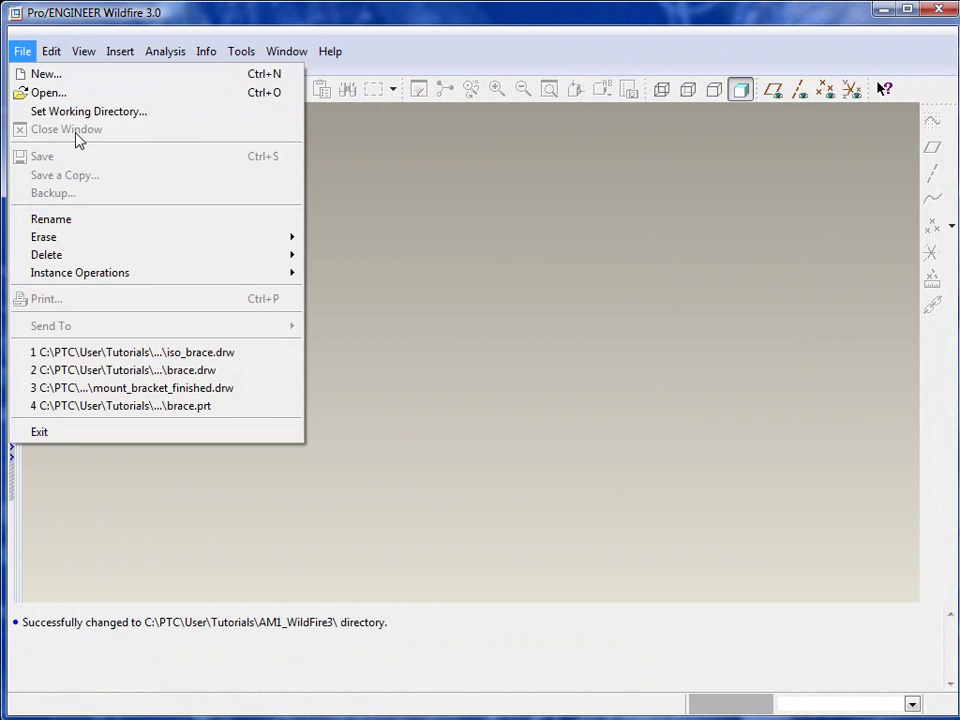
{"action": "left_click", "coordinate": [60, 95]}
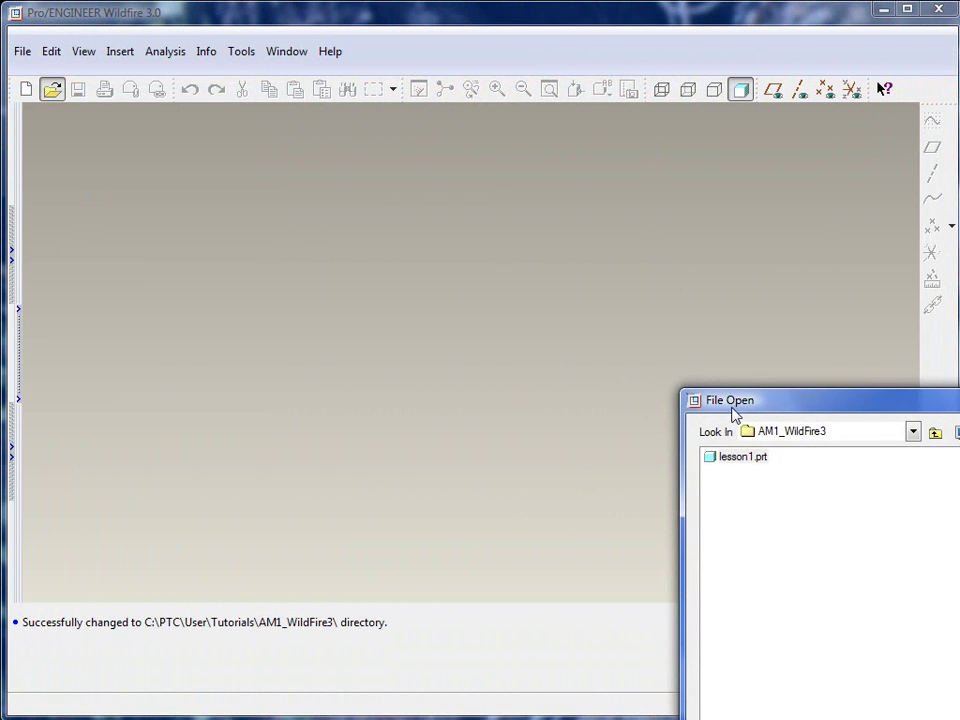
{"action": "left_click_drag", "start_coordinate": [733, 413], "coordinate": [340, 167]}
{"action": "left_click", "coordinate": [352, 216]}
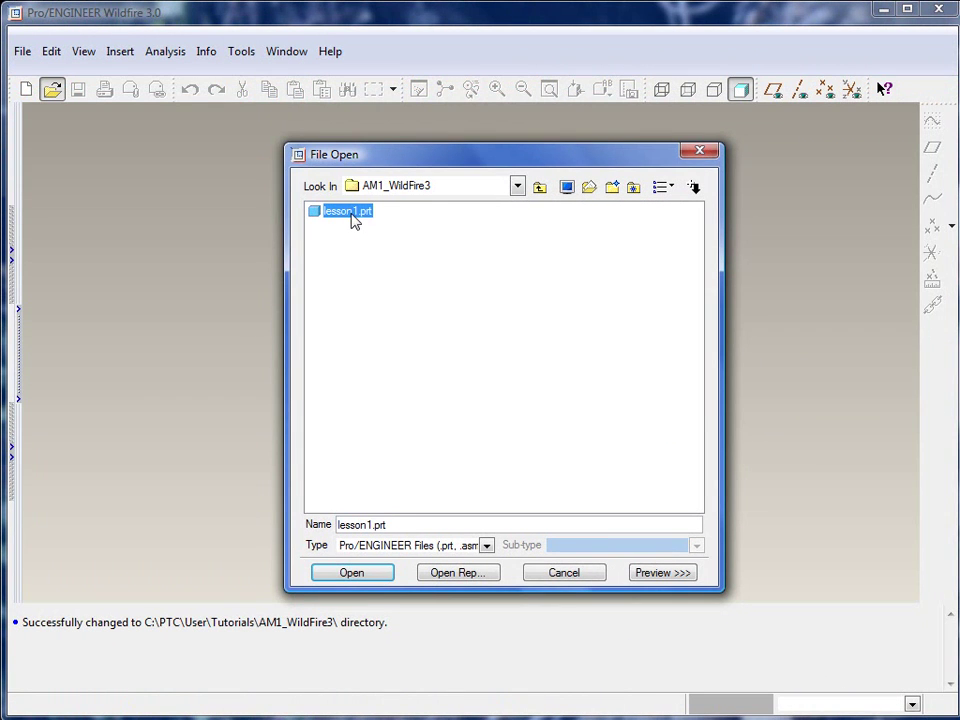
{"action": "left_click", "coordinate": [368, 572]}
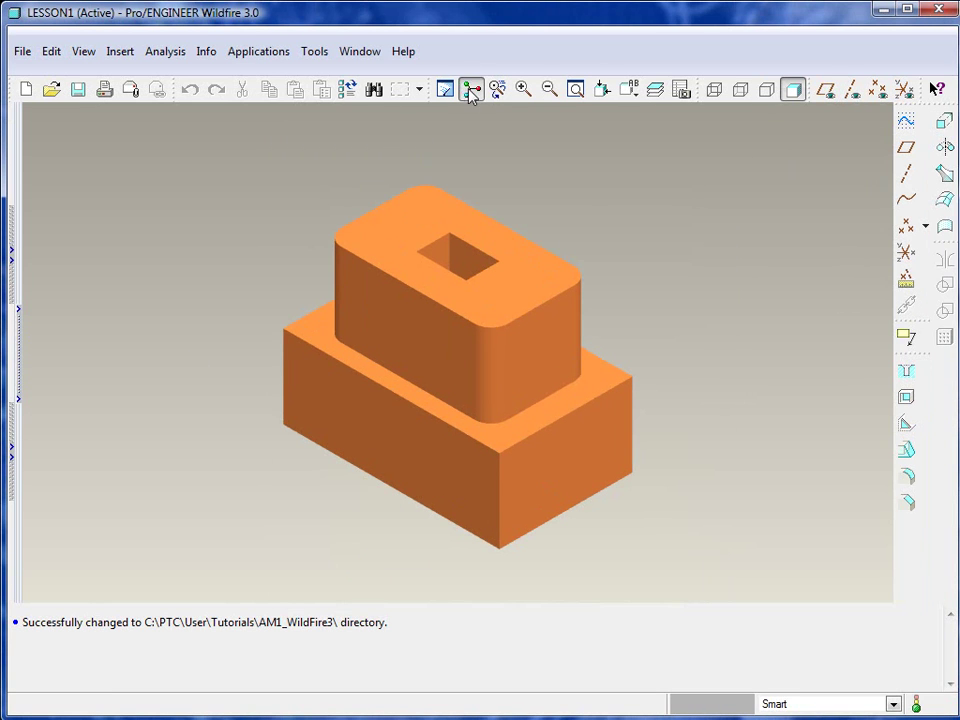
Step: Turn on the spin centre and show a narrowed model tree beside the part
{"action": "left_click", "coordinate": [471, 89]}
{"action": "mouse_move", "coordinate": [452, 356]}
{"action": "middle_mouse_down"}
{"action": "mouse_move", "coordinate": [479, 307]}
{"action": "mouse_move", "coordinate": [456, 347]}
{"action": "middle_mouse_up"}
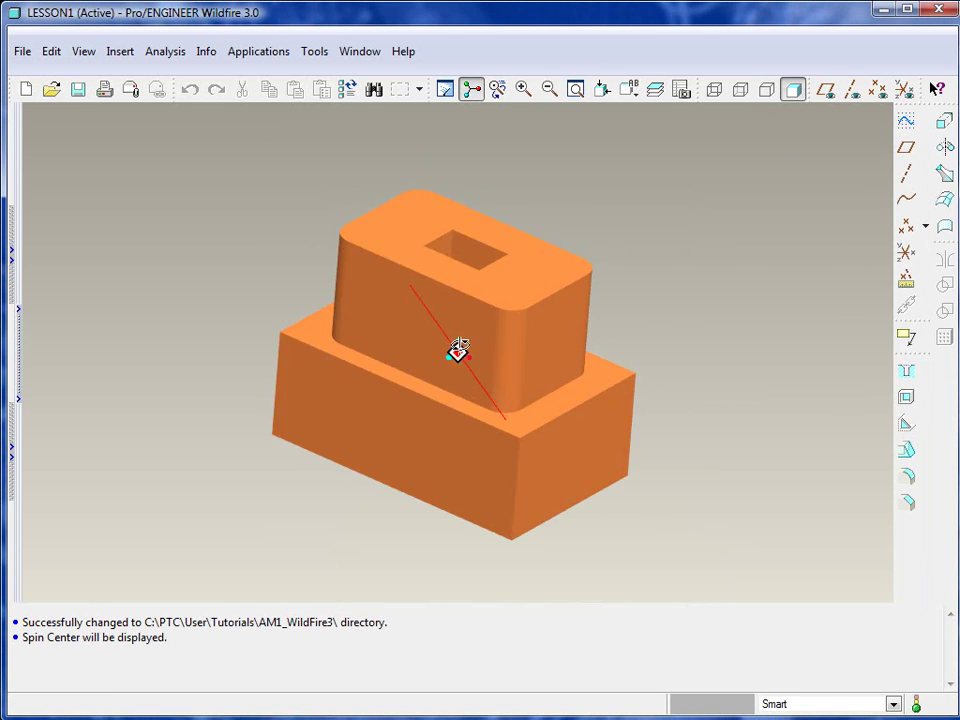
{"action": "left_click", "coordinate": [7, 145]}
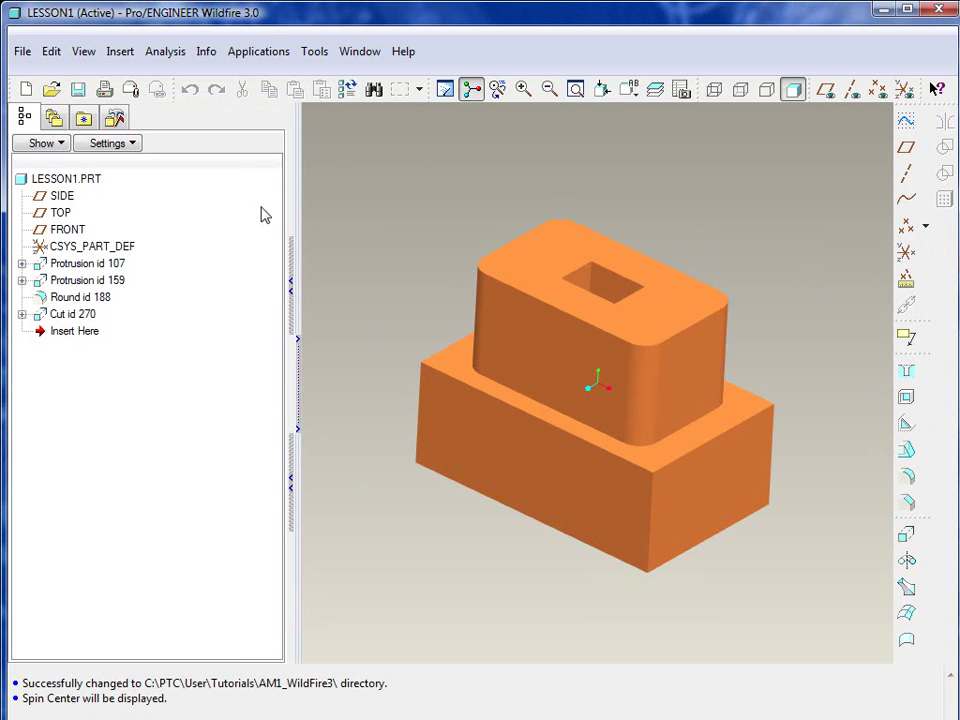
{"action": "left_click_drag", "start_coordinate": [297, 175], "coordinate": [148, 180]}
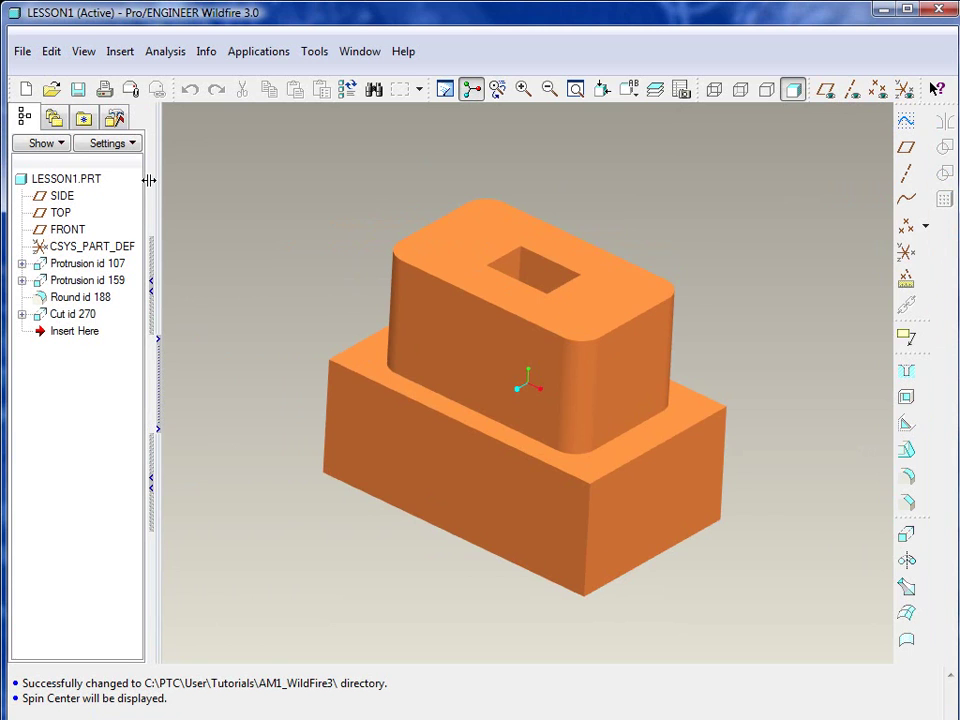
Step: Return the part to Default Orientation with the datum planes hidden
{"action": "left_click", "coordinate": [826, 90]}
{"action": "left_click", "coordinate": [628, 89]}
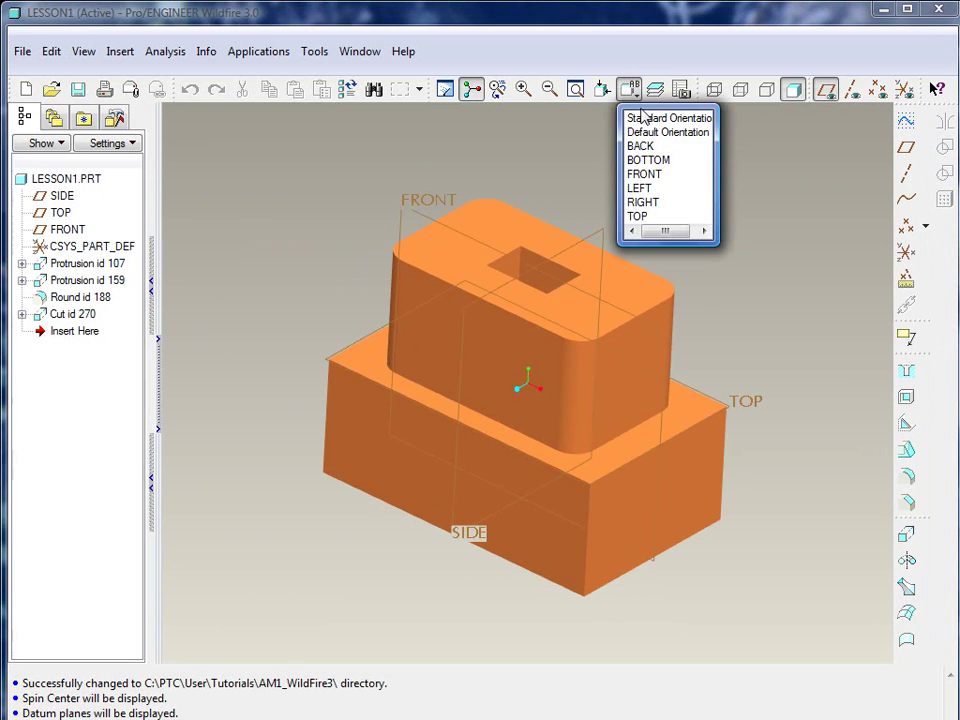
{"action": "left_click", "coordinate": [653, 133]}
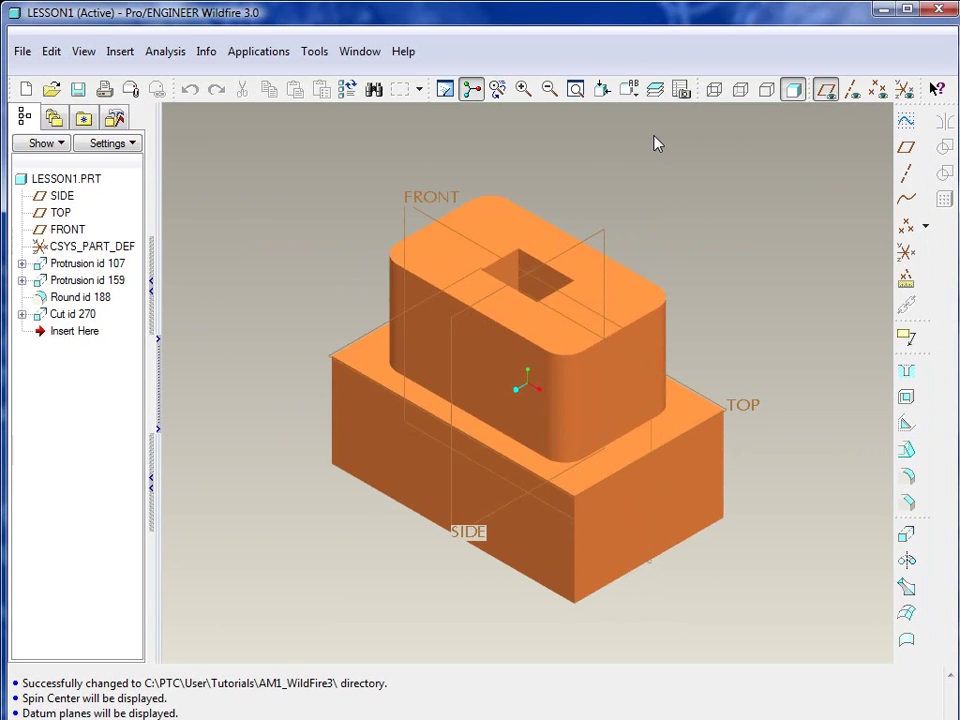
{"action": "left_click", "coordinate": [825, 92]}
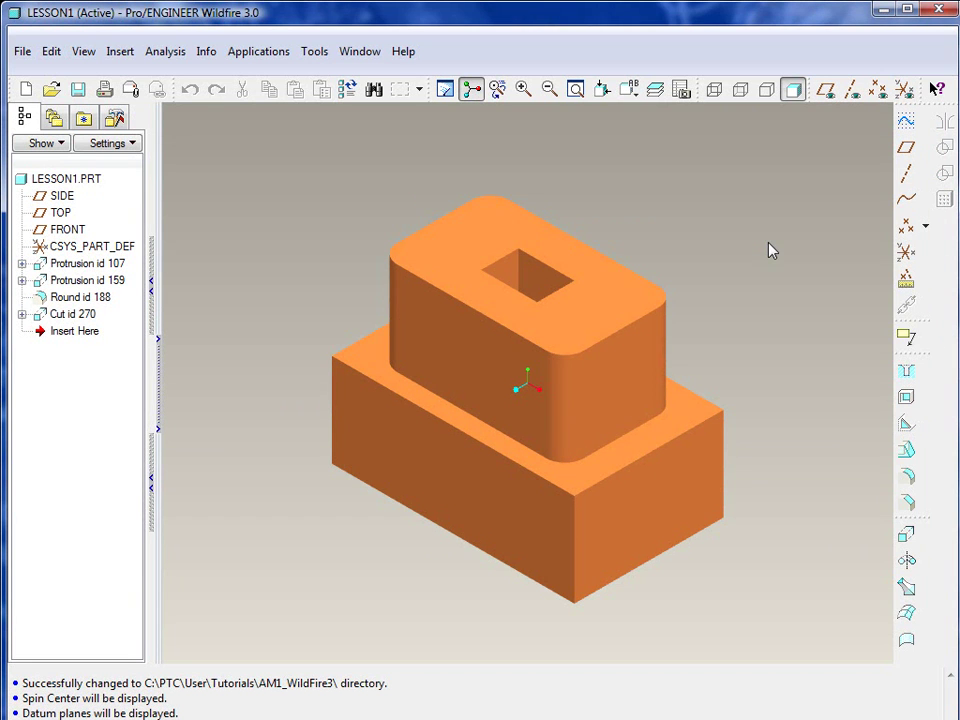
{"action": "left_click", "coordinate": [112, 56]}
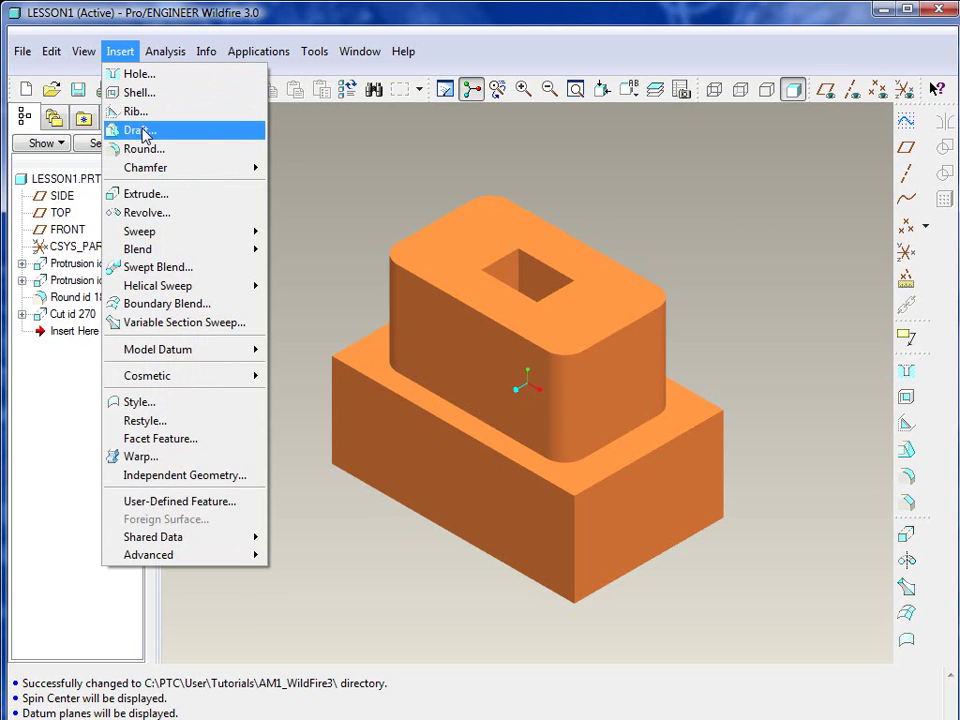
{"action": "left_click", "coordinate": [633, 200]}
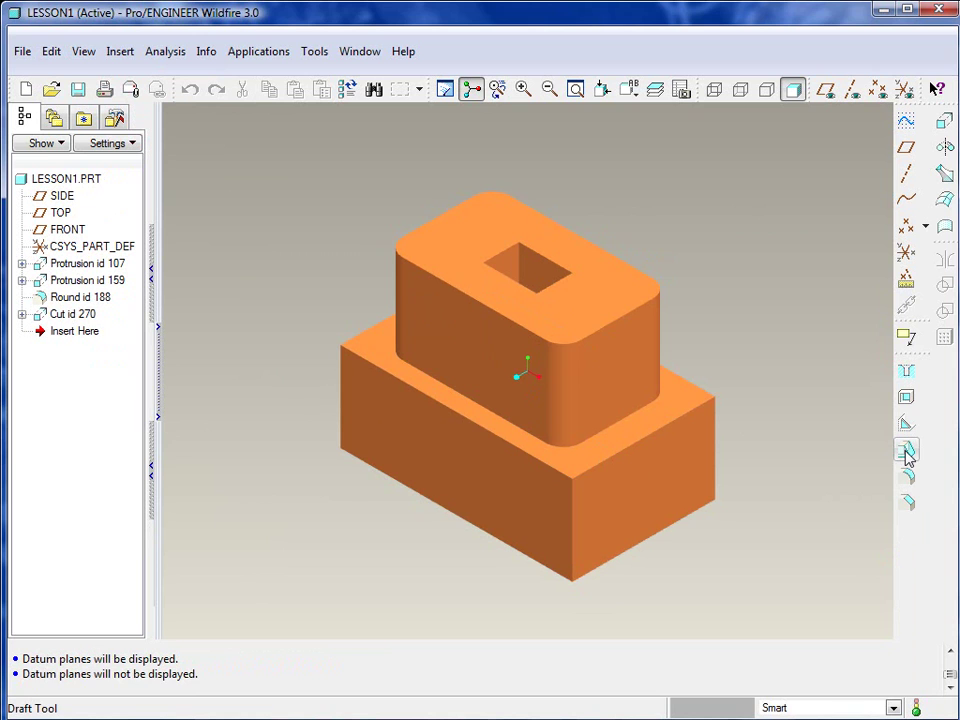
Step: Start a Draft and Ctrl-select the base block's four side faces as draft surfaces
{"action": "left_click", "coordinate": [907, 453]}
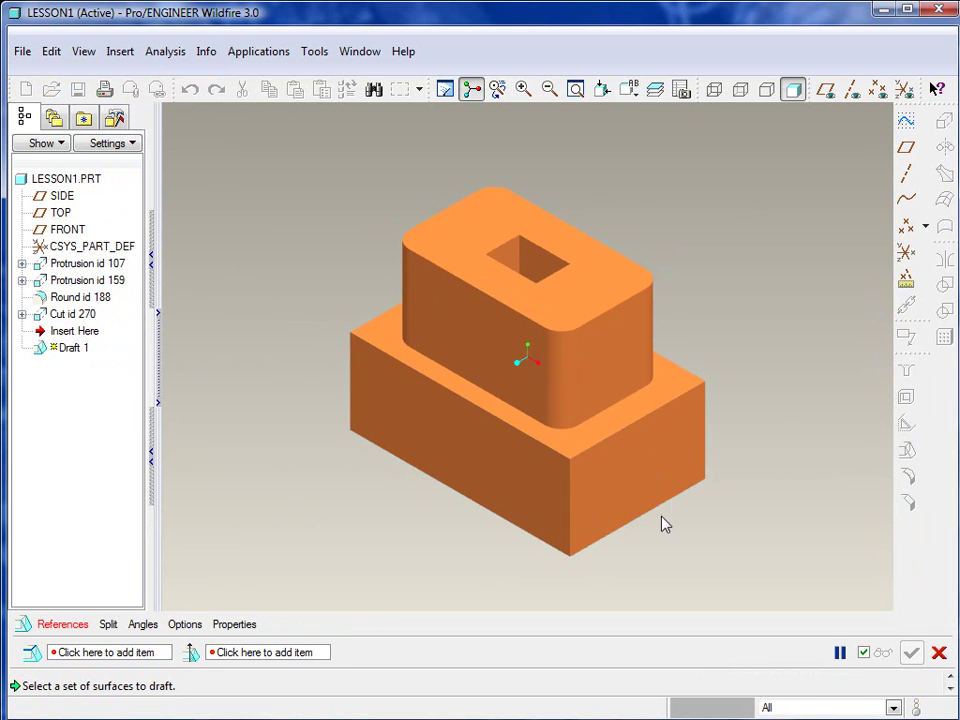
{"action": "left_click", "coordinate": [62, 624]}
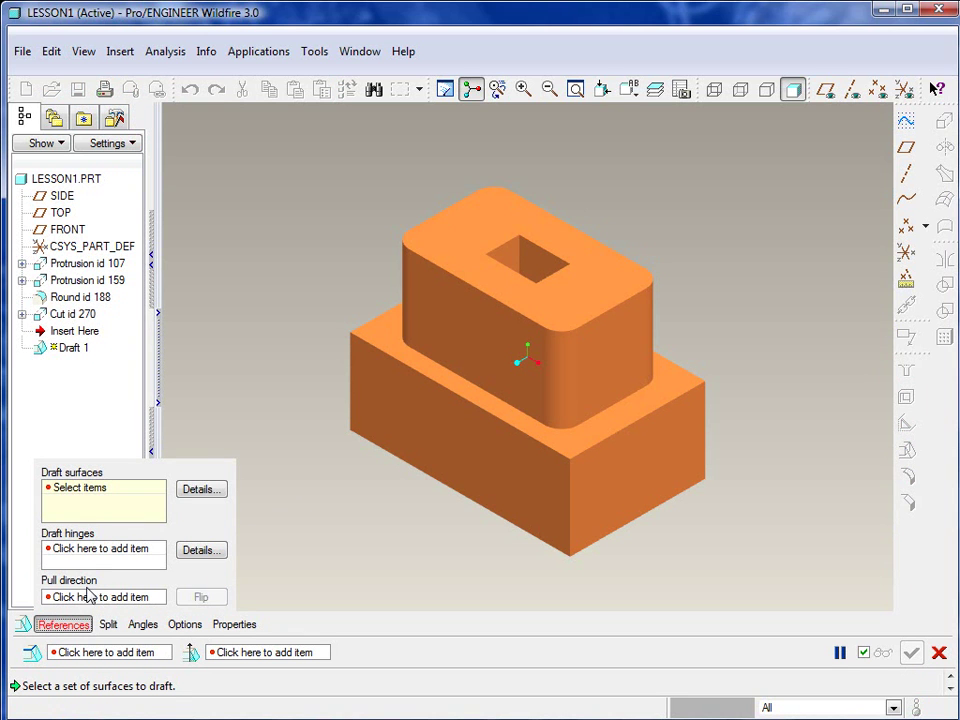
{"action": "left_click", "coordinate": [447, 437]}
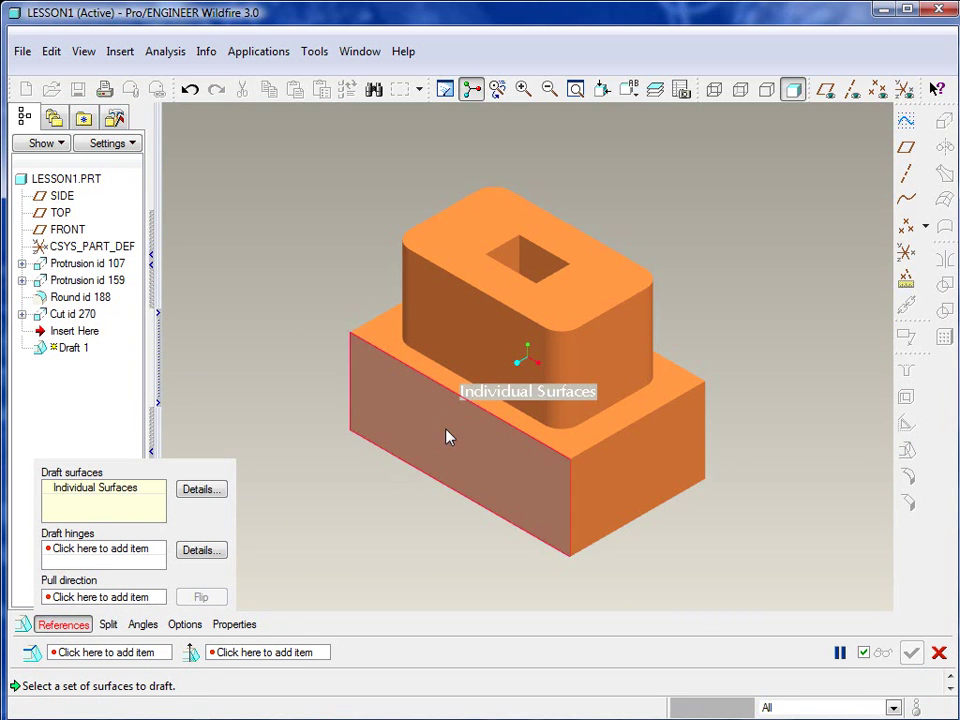
{"action": "left_click", "coordinate": [652, 473], "text": "ctrl"}
{"action": "middle_click_drag", "start_coordinate": [588, 388], "coordinate": [422, 229]}
{"action": "left_click", "coordinate": [422, 229], "text": "ctrl"}
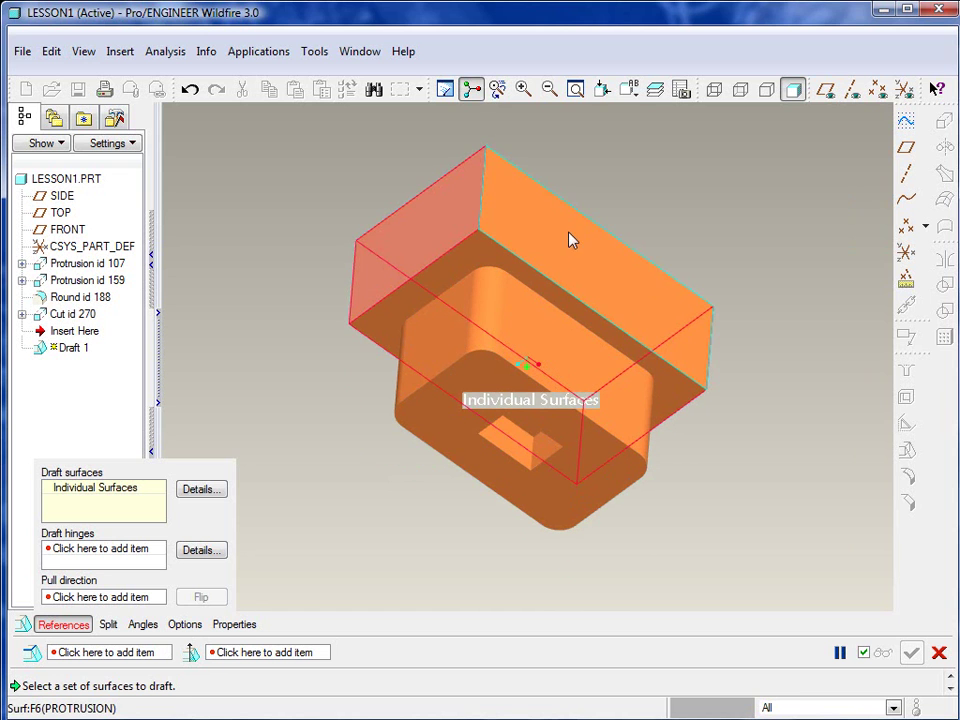
{"action": "left_click", "coordinate": [570, 240], "text": "ctrl"}
{"action": "mouse_move", "coordinate": [548, 437]}
{"action": "middle_mouse_down"}
{"action": "mouse_move", "coordinate": [553, 326]}
{"action": "mouse_move", "coordinate": [542, 296]}
{"action": "mouse_move", "coordinate": [553, 296]}
{"action": "middle_mouse_up"}
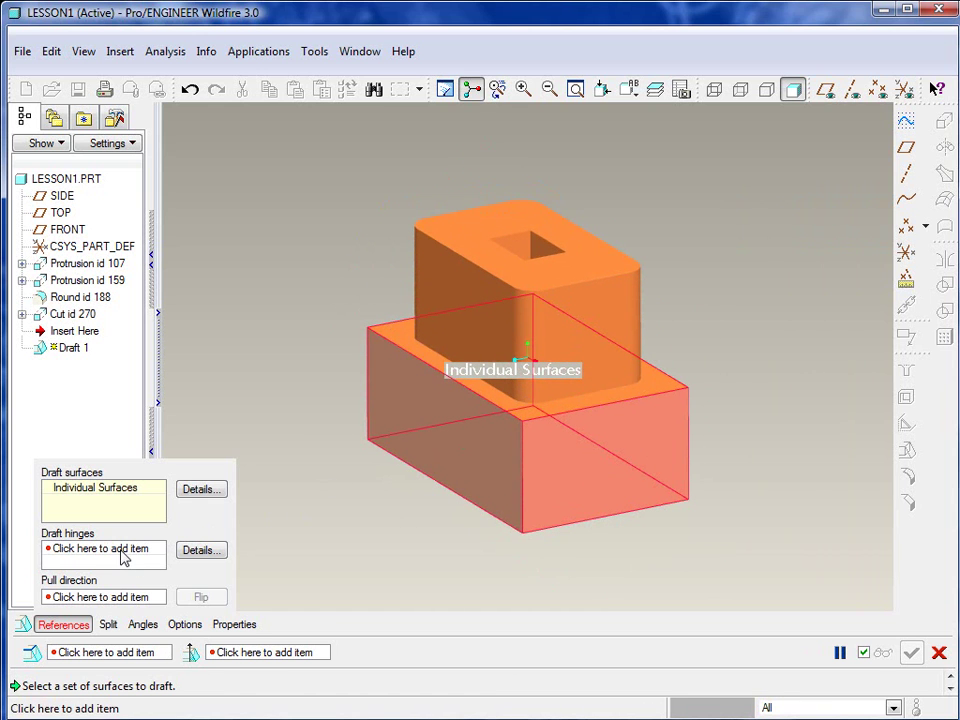
Step: Set the TOP datum plane as the draft hinge
{"action": "left_click", "coordinate": [828, 91]}
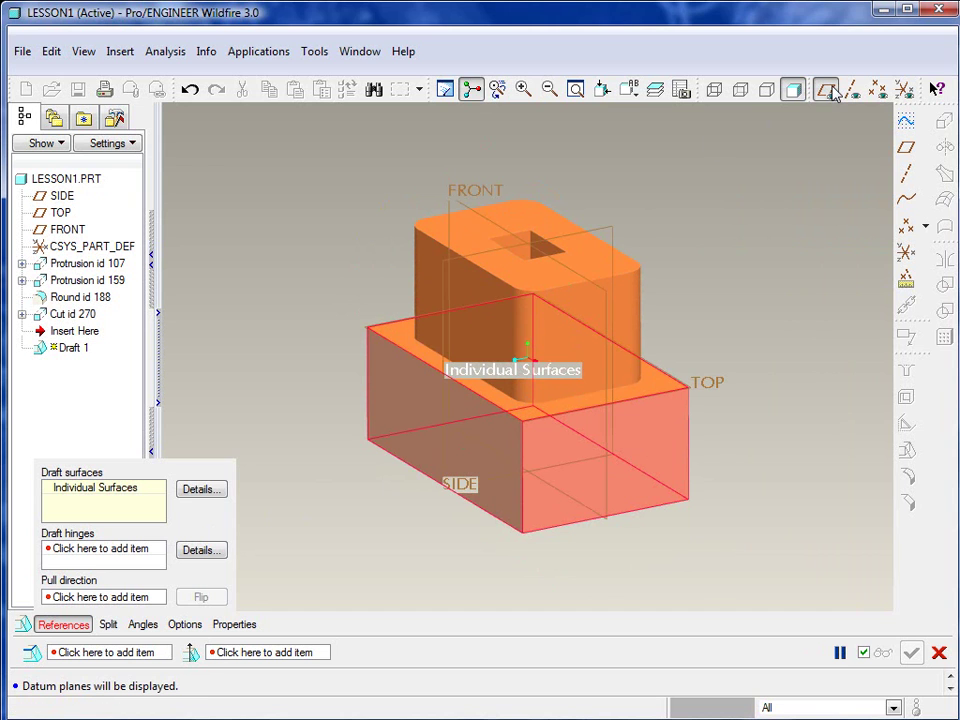
{"action": "left_click", "coordinate": [116, 554]}
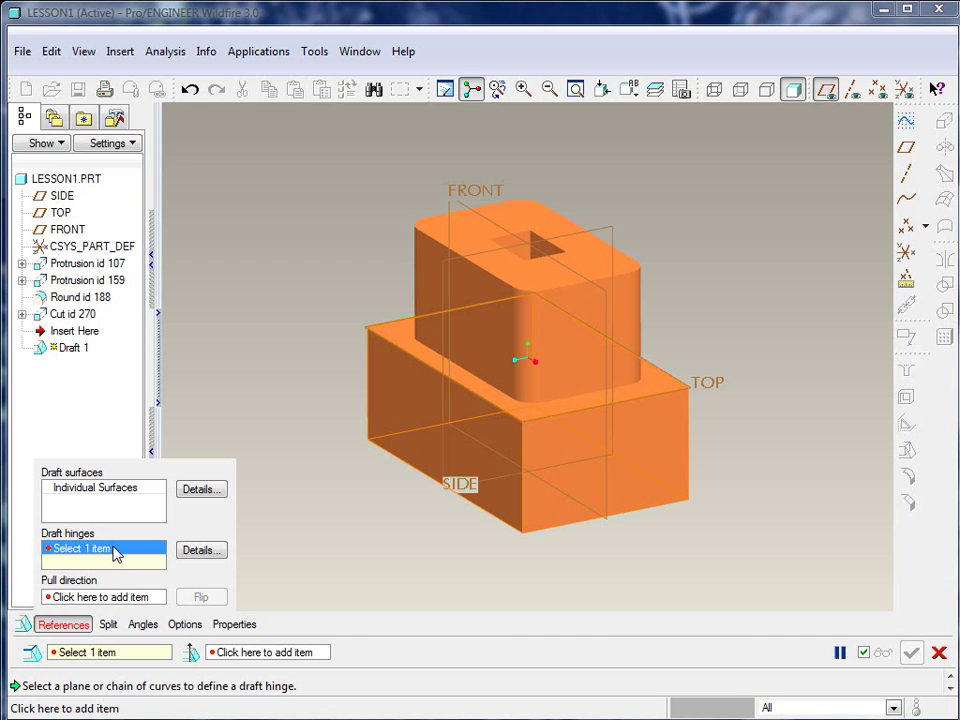
{"action": "left_click", "coordinate": [707, 387]}
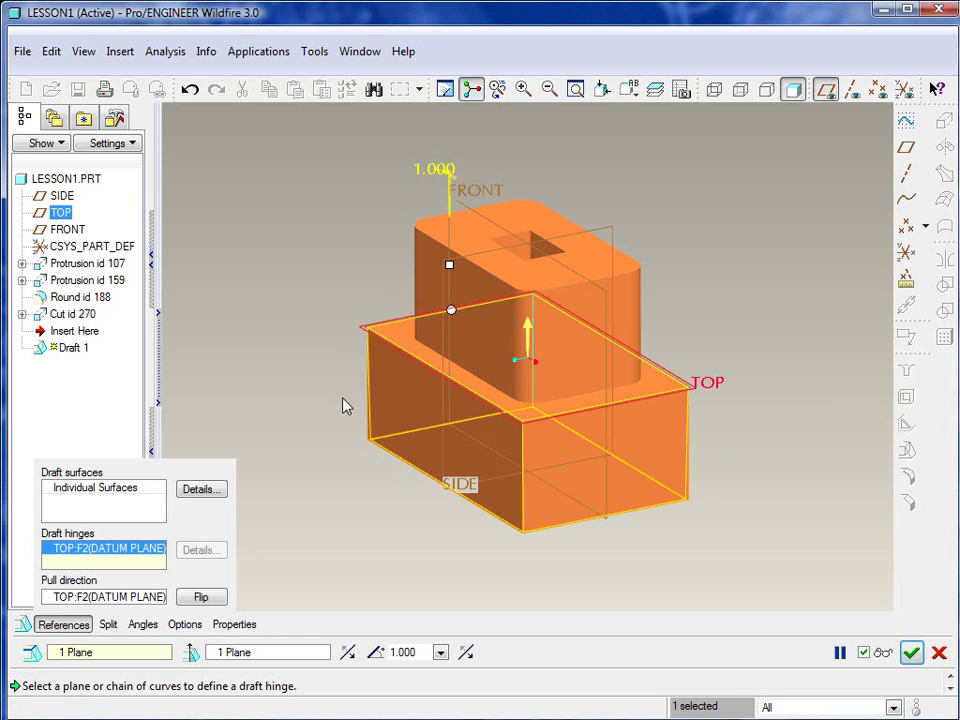
Step: Set the draft angle to 5° tapering inward and complete Draft 1
{"action": "double_click", "coordinate": [428, 168]}
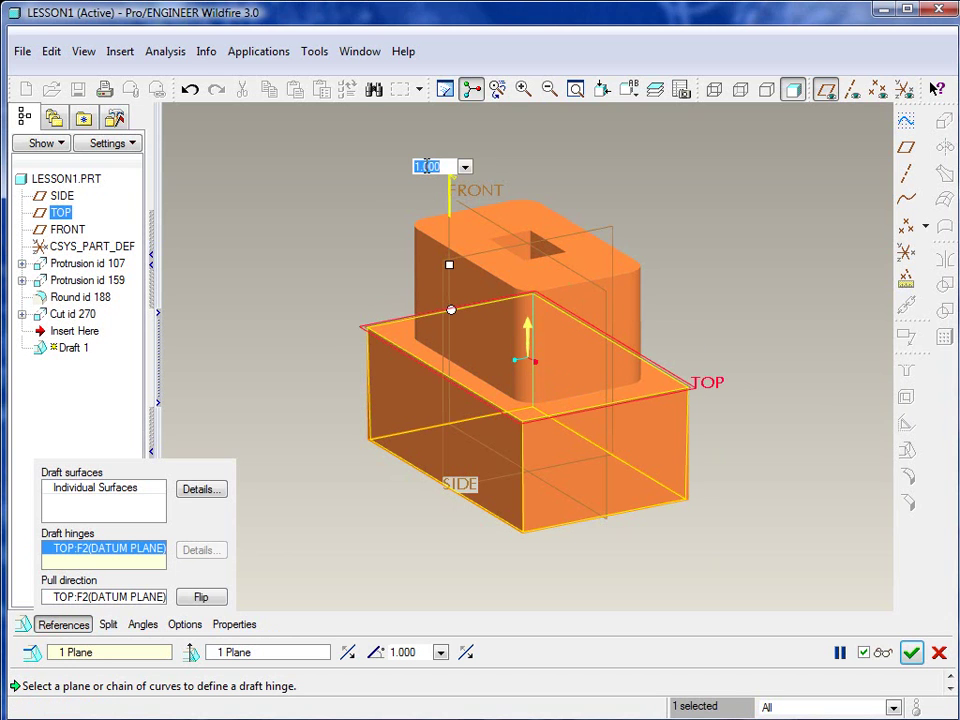
{"action": "type", "text": "5"}
{"action": "key", "text": "Return"}
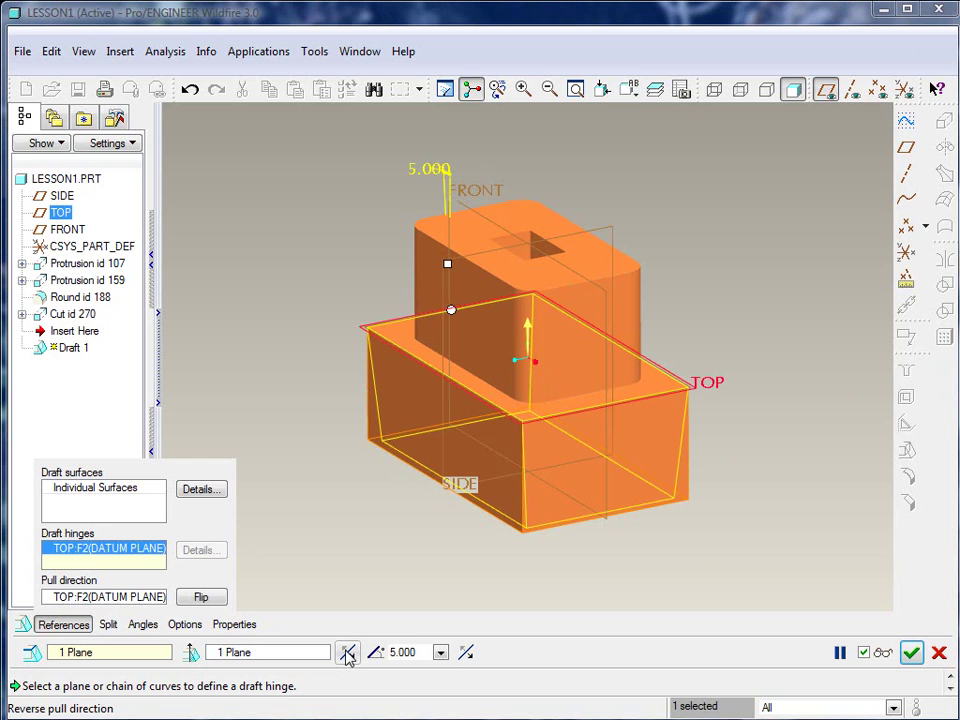
{"action": "left_click", "coordinate": [466, 652]}
{"action": "left_click", "coordinate": [466, 652]}
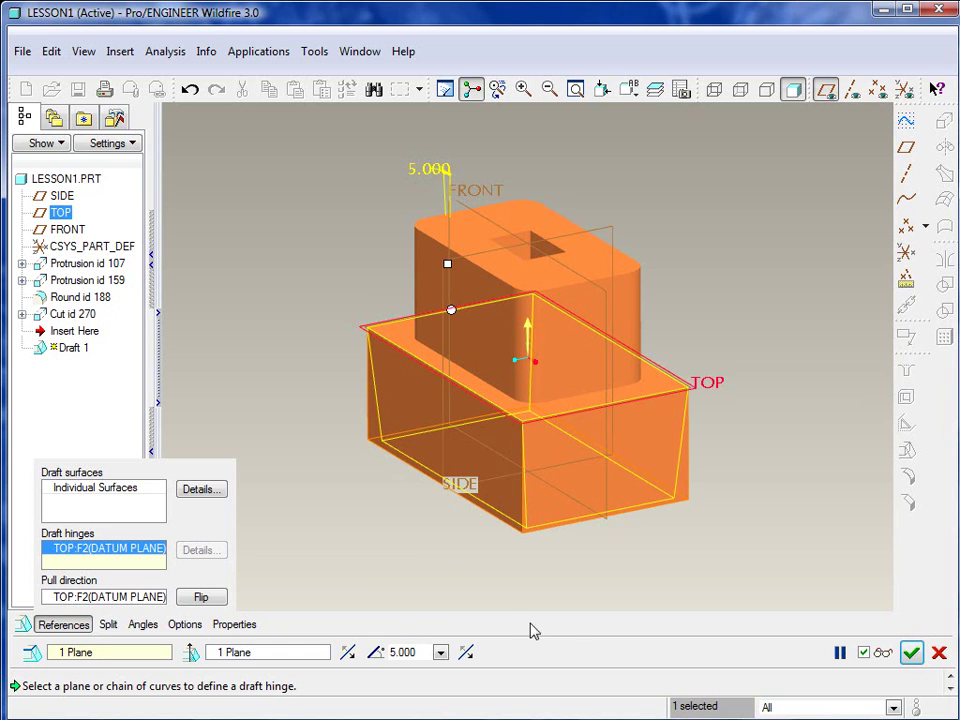
{"action": "left_click", "coordinate": [911, 653]}
{"action": "left_click", "coordinate": [743, 410]}
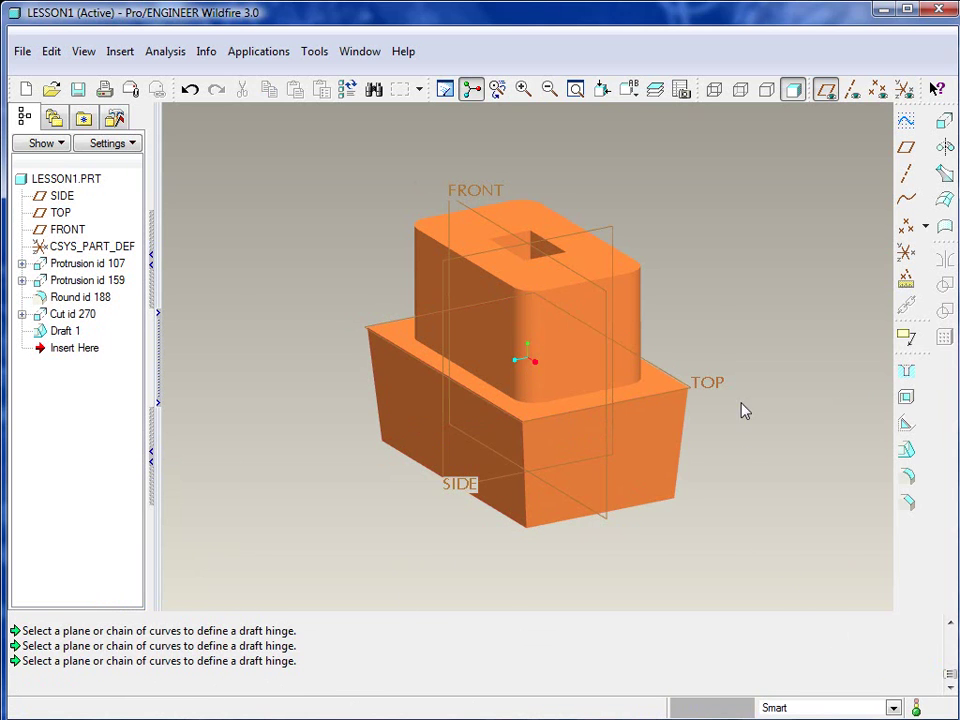
{"action": "left_click", "coordinate": [826, 89]}
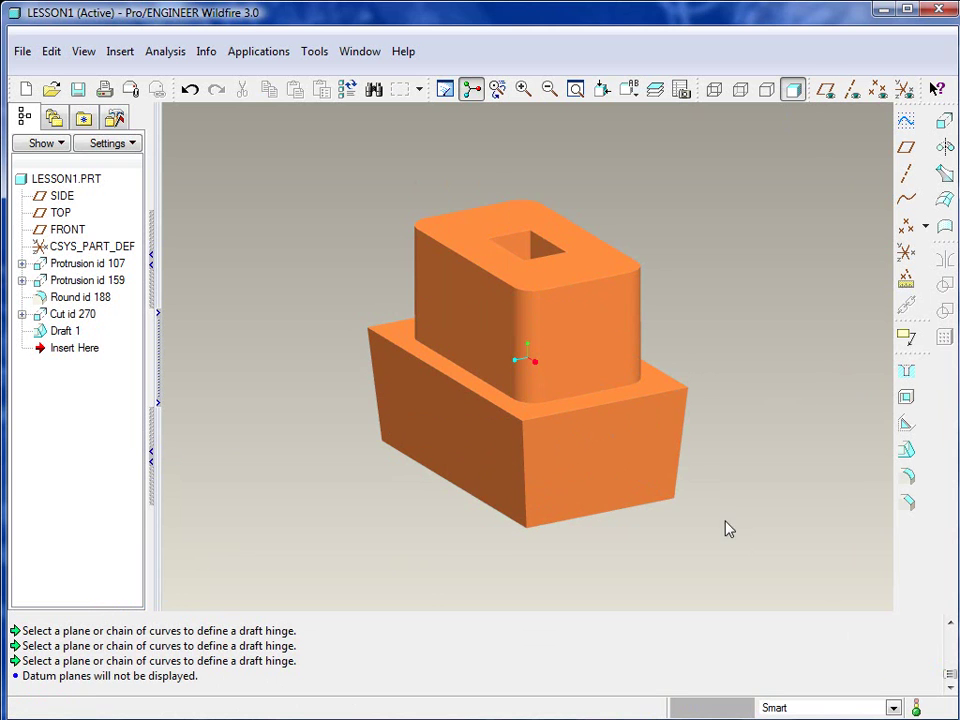
{"action": "mouse_move", "coordinate": [724, 527]}
{"action": "middle_mouse_down"}
{"action": "mouse_move", "coordinate": [715, 494]}
{"action": "mouse_move", "coordinate": [726, 377]}
{"action": "mouse_move", "coordinate": [718, 462]}
{"action": "mouse_move", "coordinate": [686, 512]}
{"action": "mouse_move", "coordinate": [701, 499]}
{"action": "mouse_move", "coordinate": [726, 523]}
{"action": "mouse_move", "coordinate": [708, 513]}
{"action": "mouse_move", "coordinate": [711, 521]}
{"action": "middle_mouse_up"}
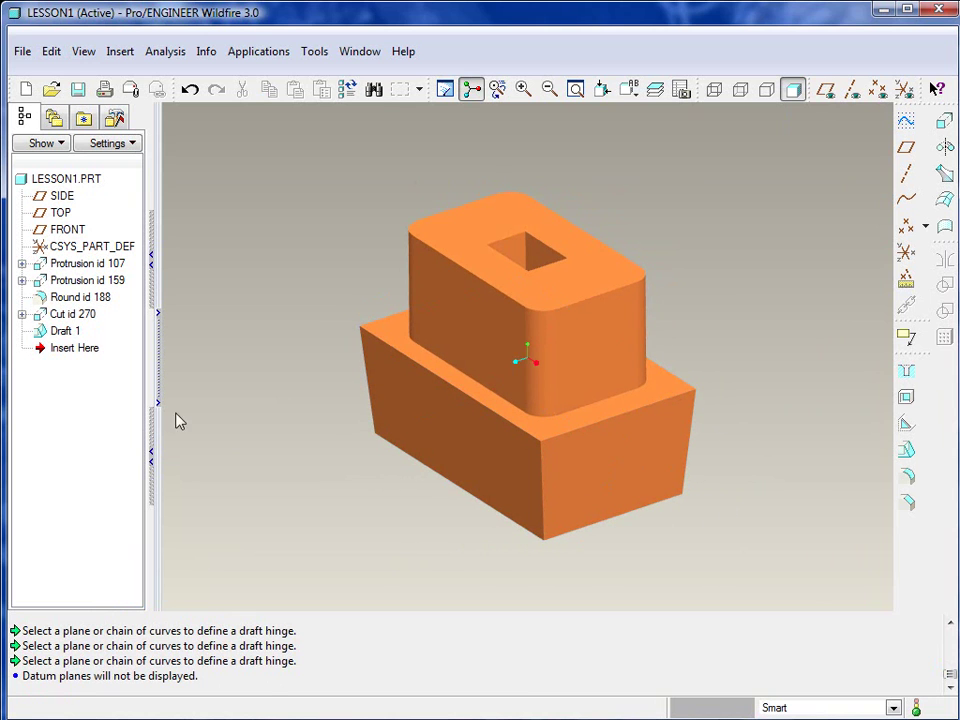
{"action": "left_click", "coordinate": [52, 334]}
{"action": "right_click", "coordinate": [55, 336]}
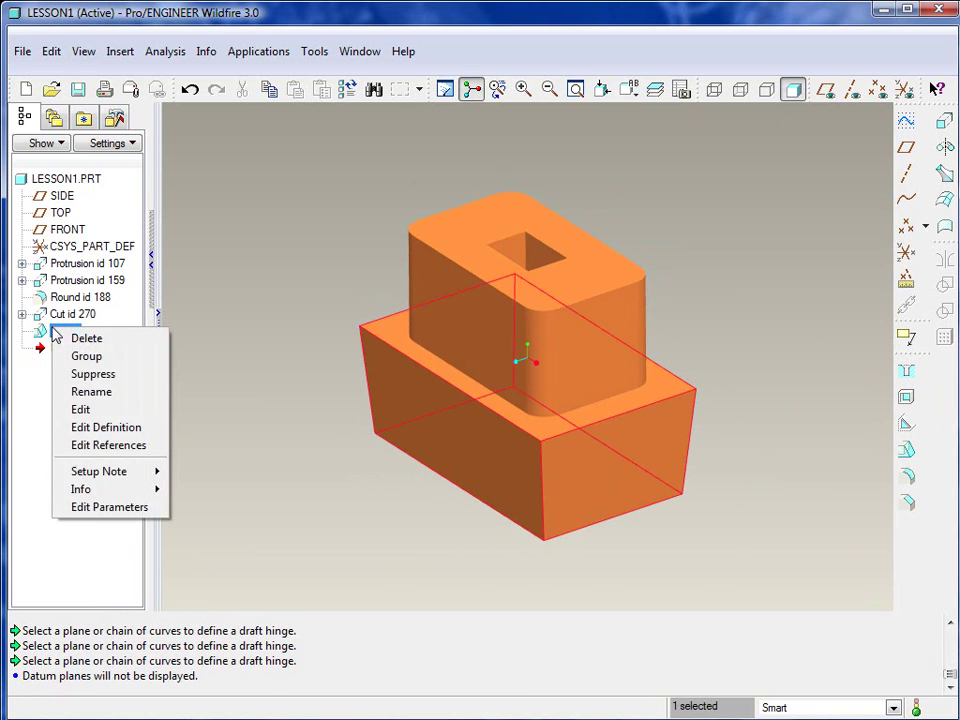
{"action": "left_click", "coordinate": [80, 407]}
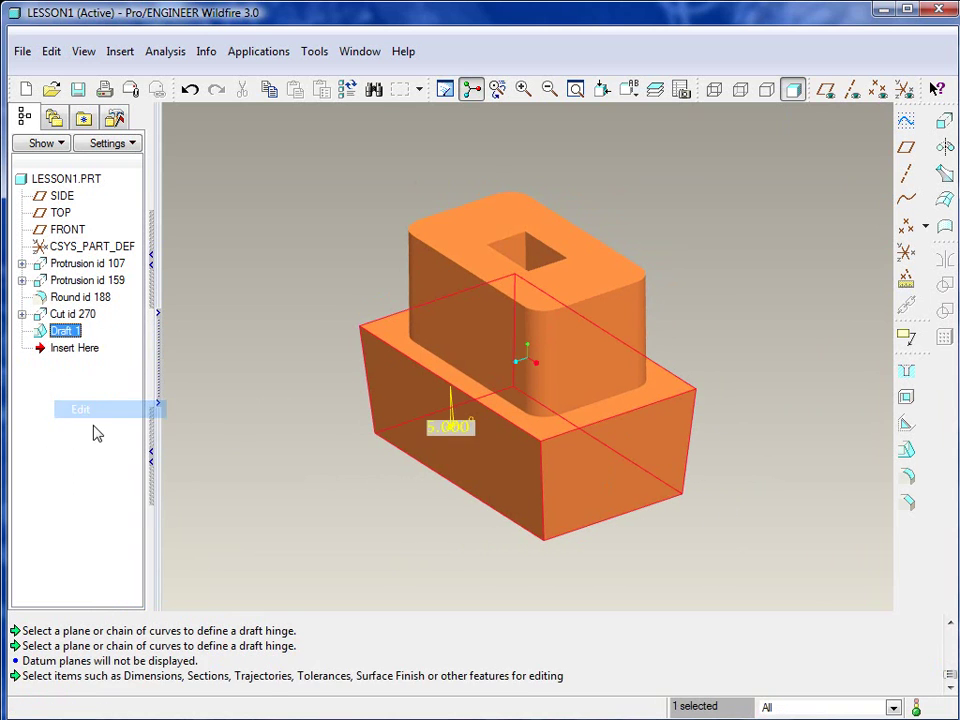
{"action": "left_click", "coordinate": [278, 502]}
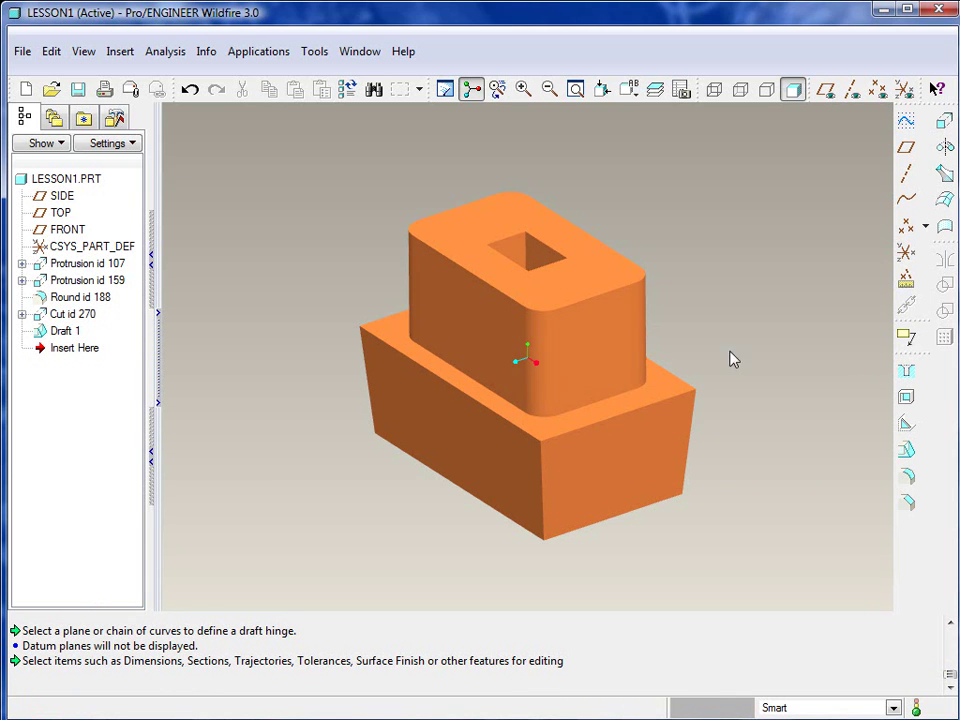
Step: Start a draft via Insert > Draft and select the boss's front, right faces and rounds
{"action": "left_click", "coordinate": [120, 51]}
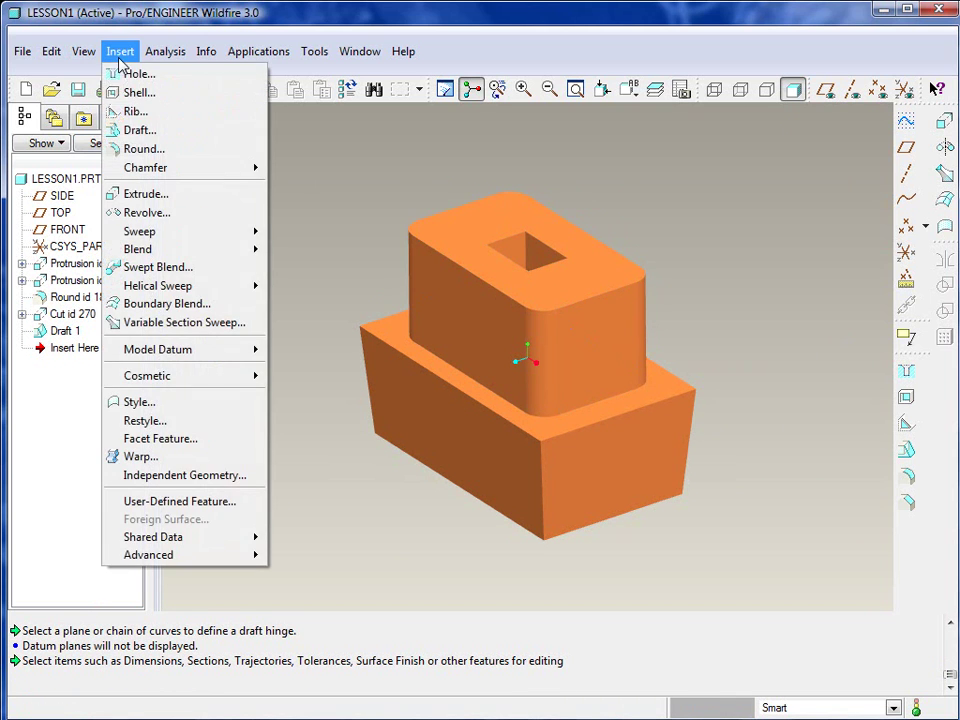
{"action": "left_click", "coordinate": [136, 130]}
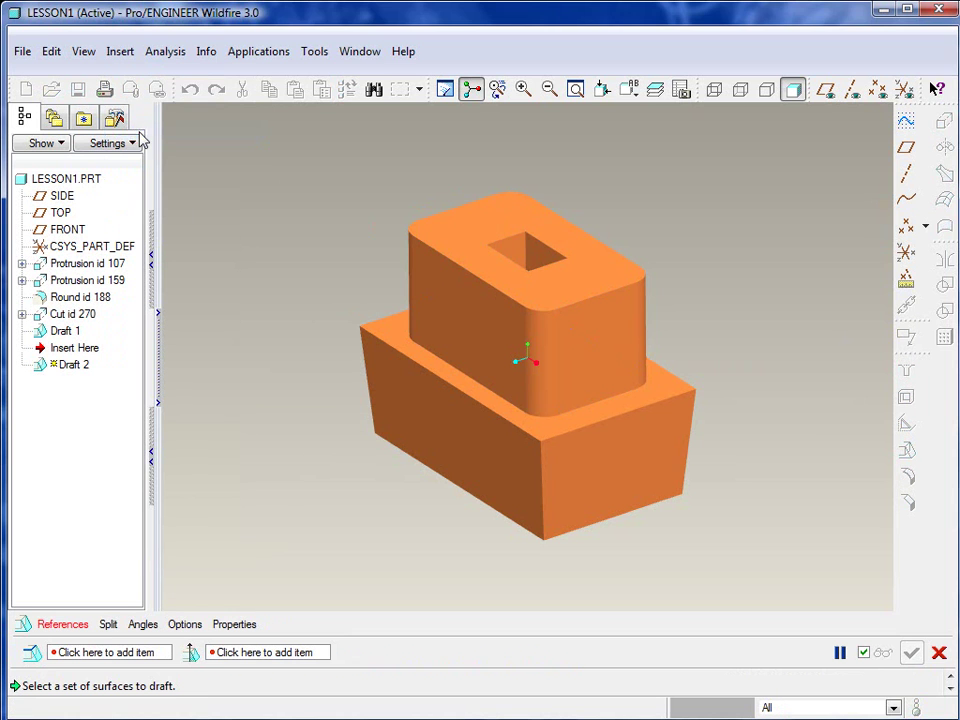
{"action": "left_click", "coordinate": [63, 625]}
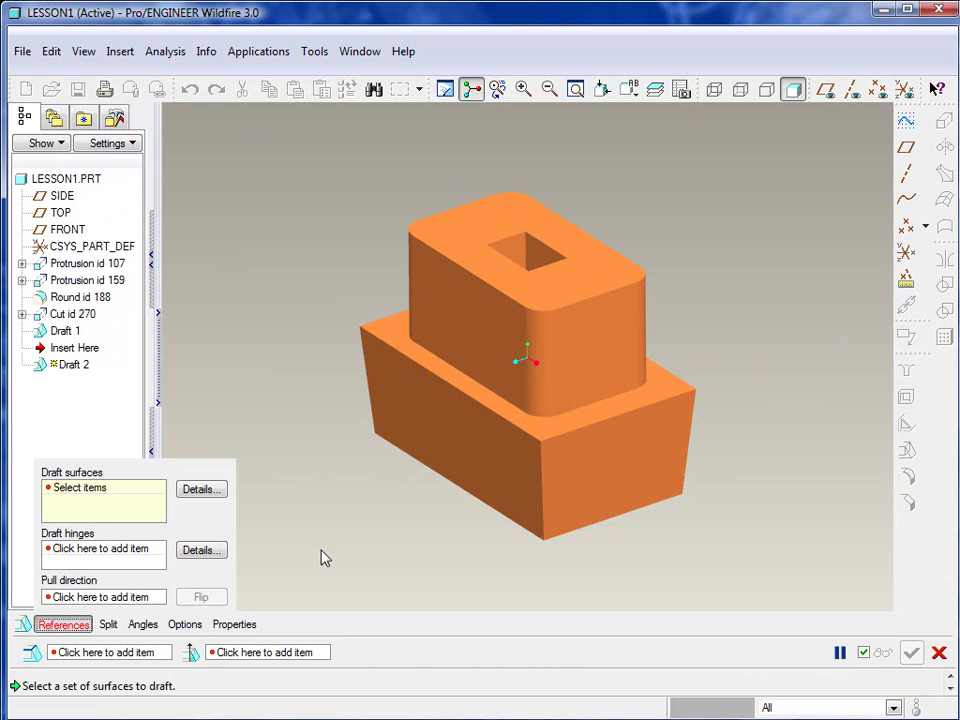
{"action": "left_click", "coordinate": [457, 318]}
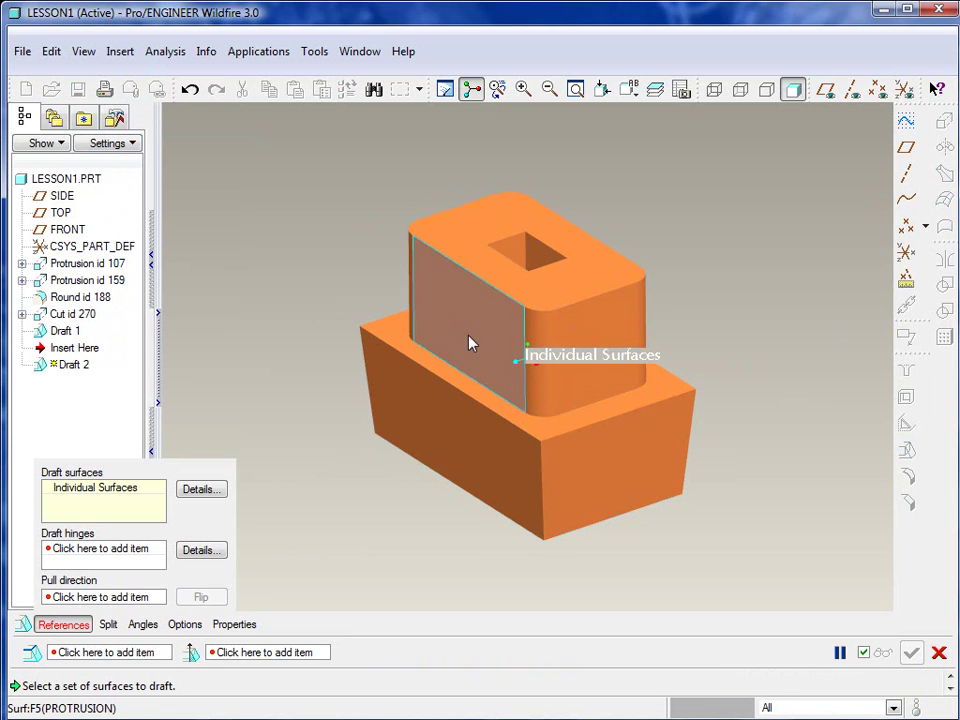
{"action": "left_click", "coordinate": [541, 341], "text": "ctrl"}
{"action": "left_click", "coordinate": [595, 345], "text": "ctrl"}
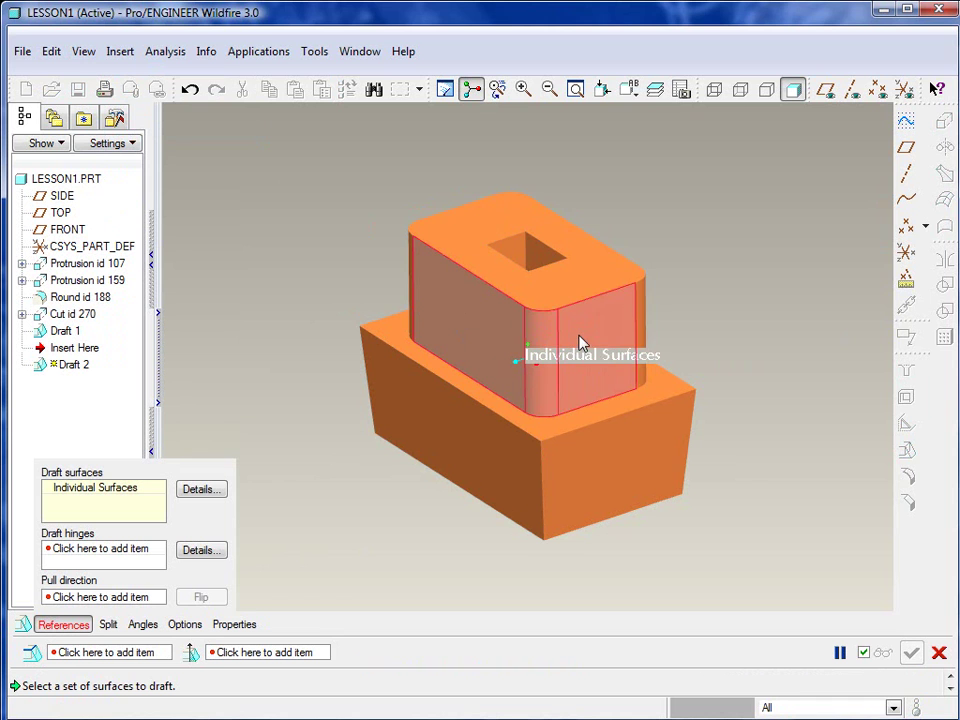
{"action": "left_click", "coordinate": [642, 325], "text": "ctrl"}
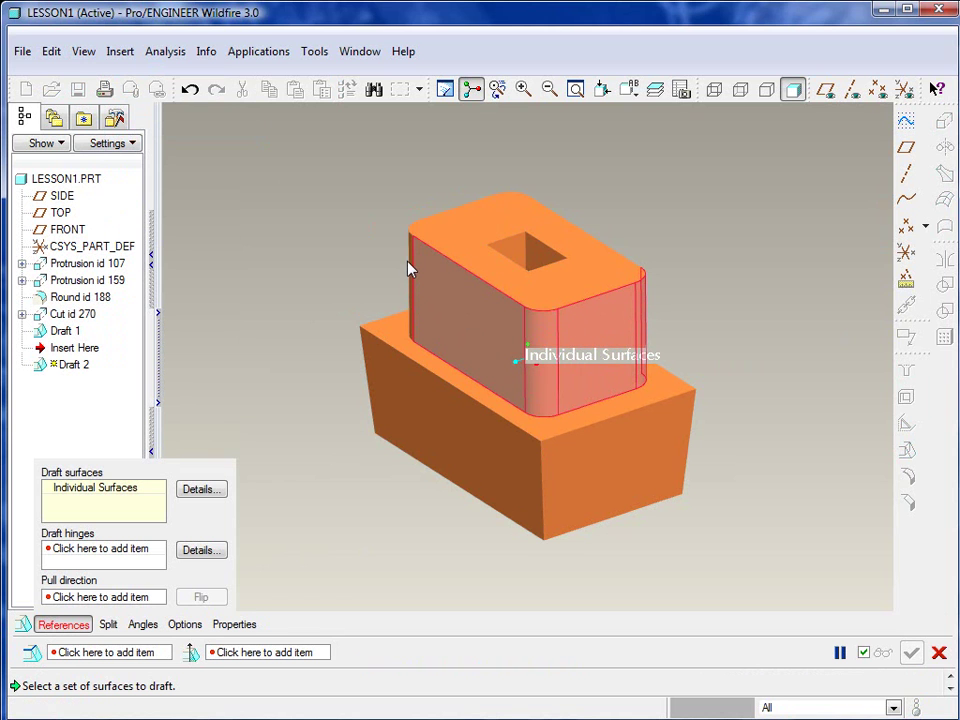
Step: Add the boss's remaining back round and long back wall to the draft surfaces
{"action": "middle_click_drag", "start_coordinate": [493, 300], "coordinate": [495, 403]}
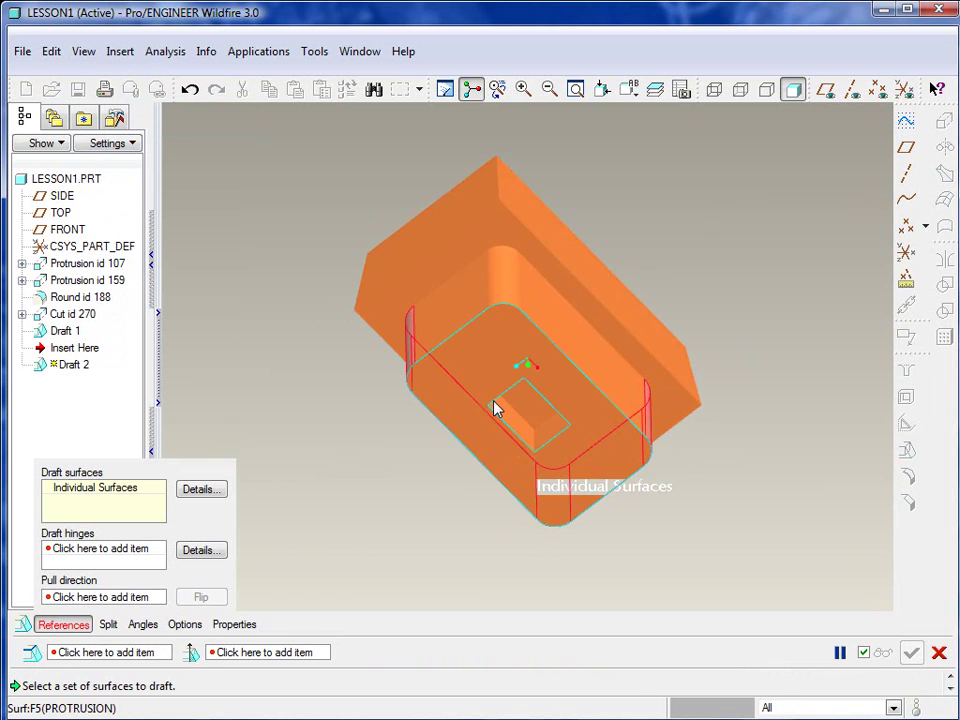
{"action": "left_click", "coordinate": [503, 300], "text": "ctrl"}
{"action": "left_click", "coordinate": [561, 317], "text": "ctrl"}
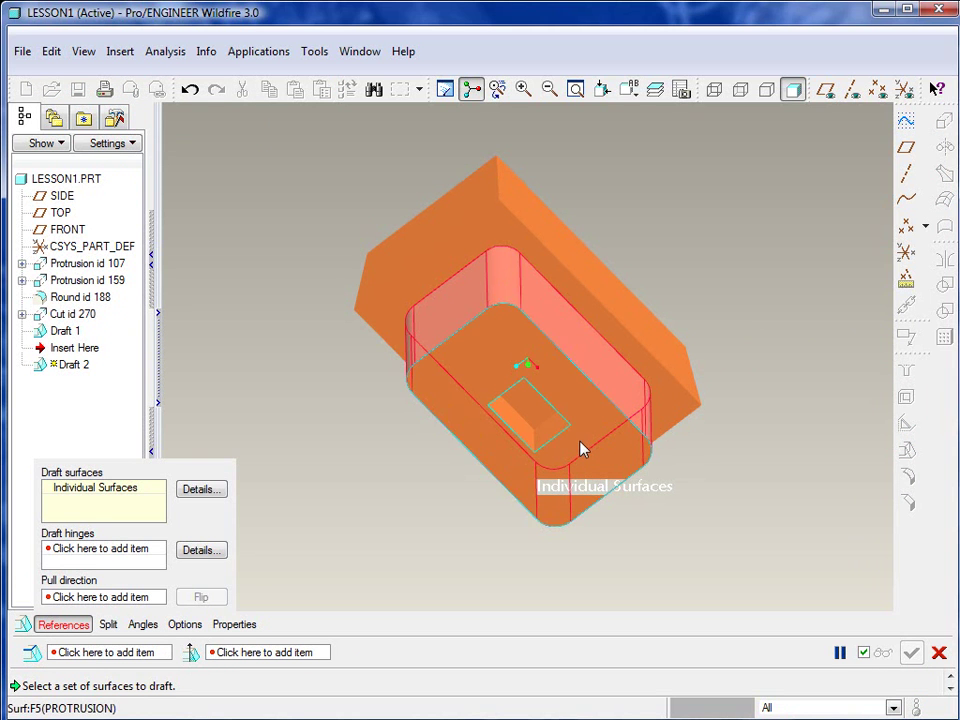
{"action": "mouse_move", "coordinate": [583, 449]}
{"action": "middle_mouse_down"}
{"action": "mouse_move", "coordinate": [583, 336]}
{"action": "mouse_move", "coordinate": [560, 333]}
{"action": "mouse_move", "coordinate": [588, 331]}
{"action": "mouse_move", "coordinate": [580, 345]}
{"action": "middle_mouse_up"}
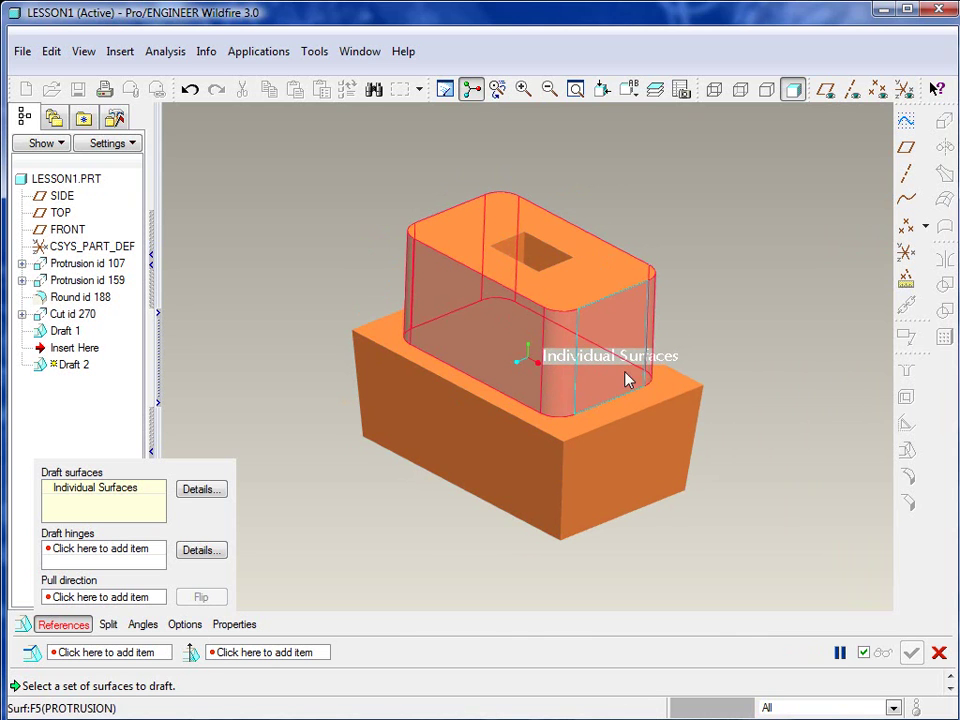
Step: Use the boss's top face as hinge with a 5° draft angle
{"action": "left_click", "coordinate": [115, 555]}
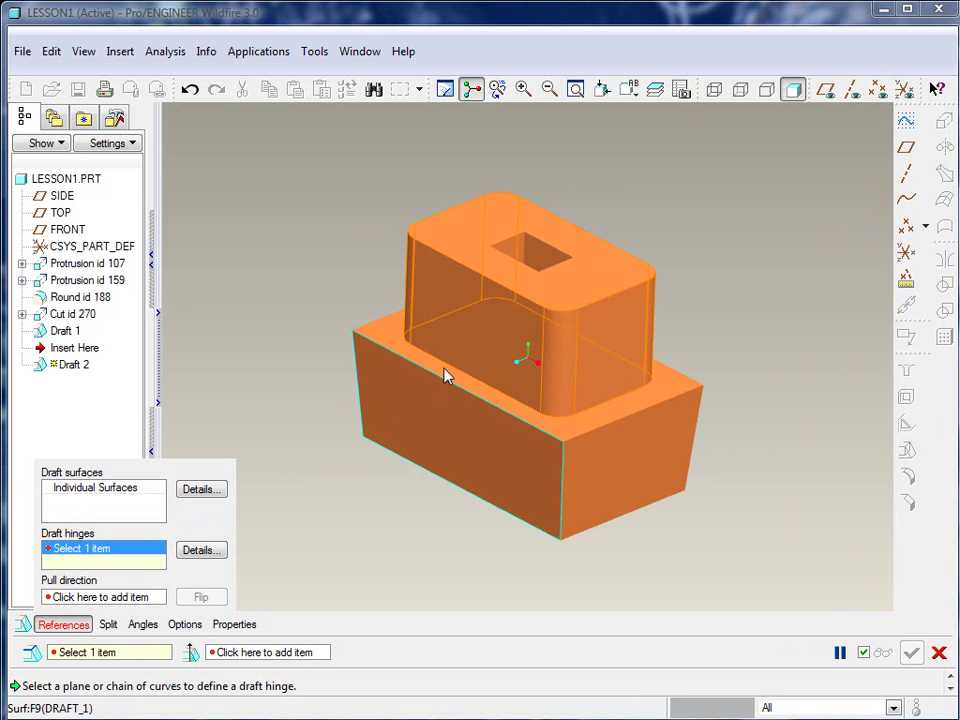
{"action": "left_click", "coordinate": [466, 246]}
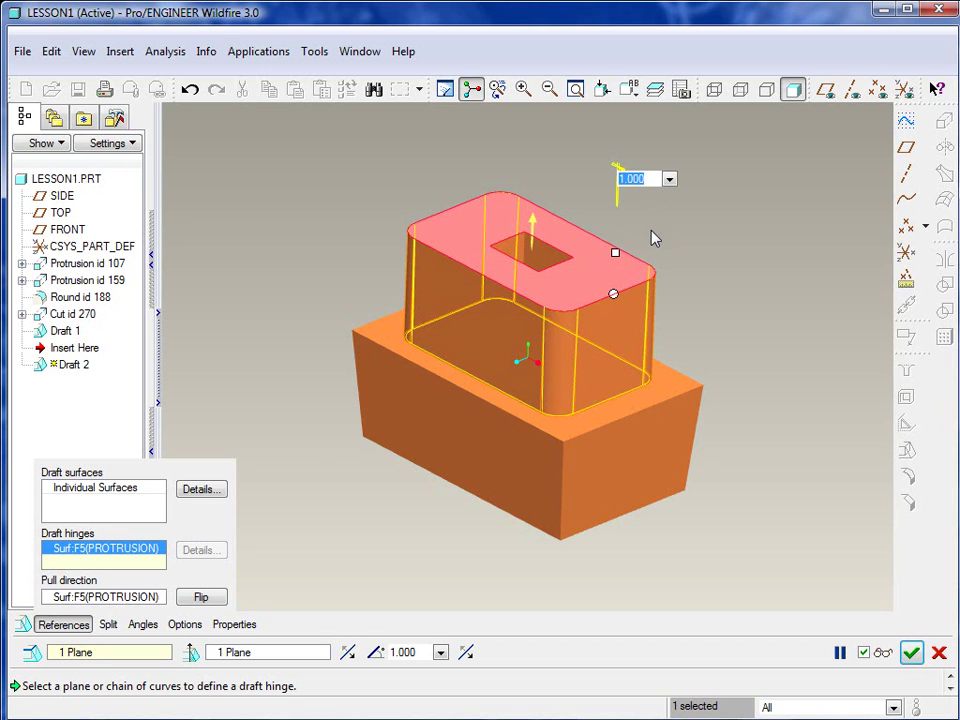
{"action": "type", "text": "5"}
{"action": "key", "text": "Return"}
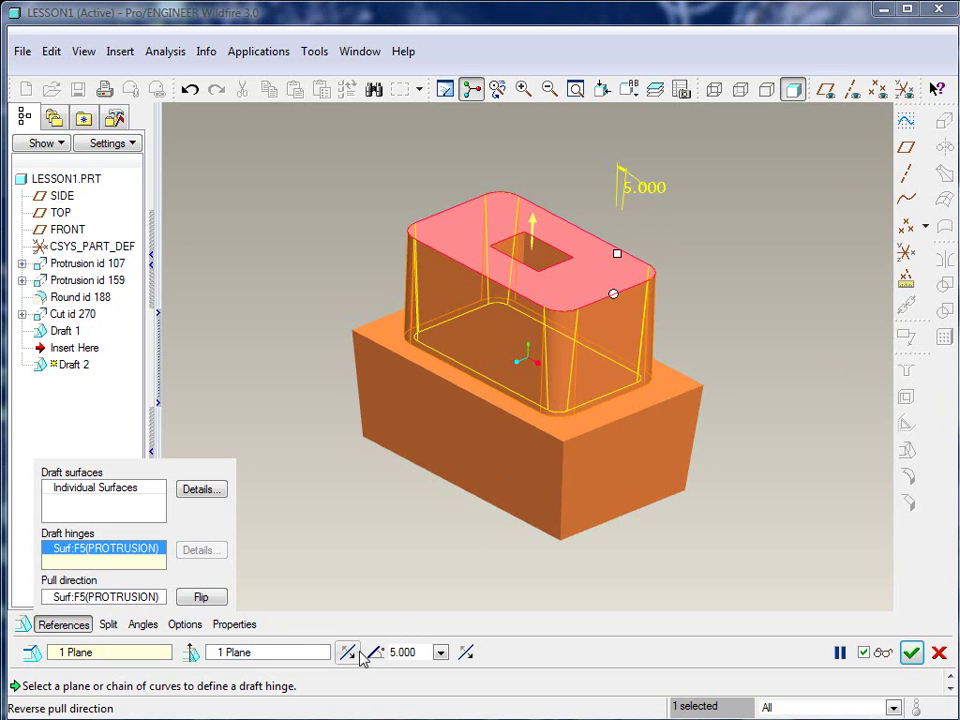
Step: Reverse the draft direction and complete Draft 2, then inspect the boss
{"action": "left_click", "coordinate": [465, 652]}
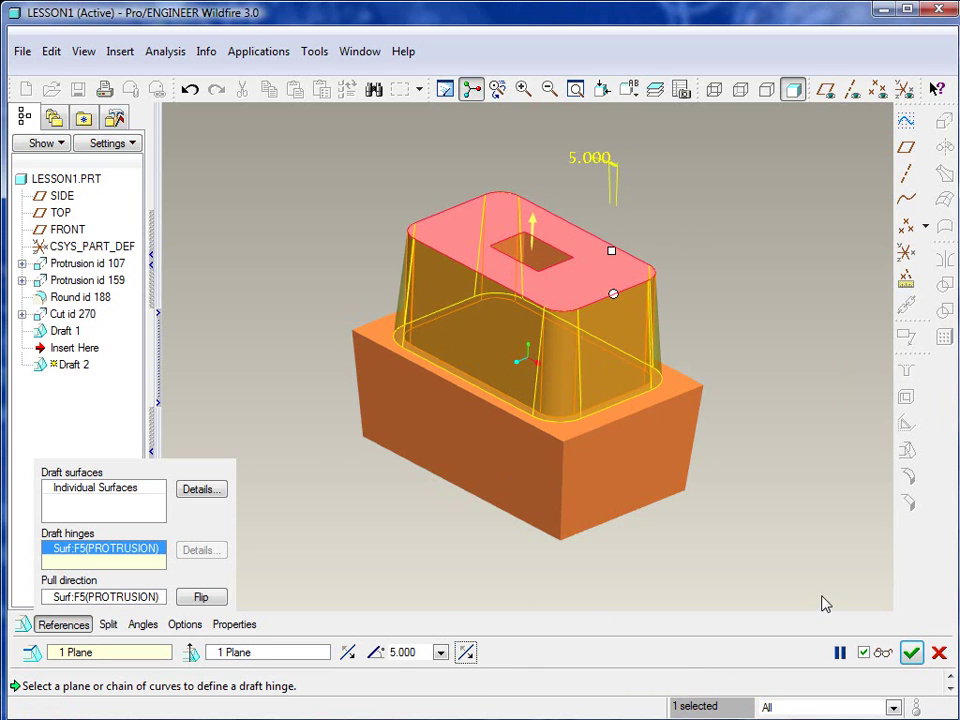
{"action": "left_click", "coordinate": [72, 625]}
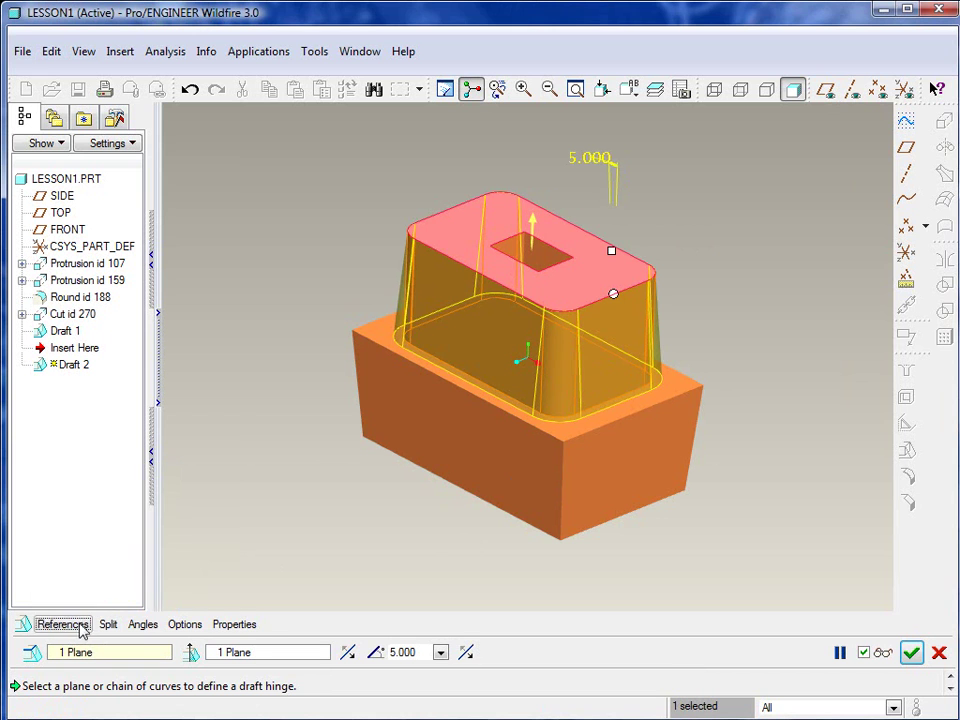
{"action": "left_click", "coordinate": [912, 654]}
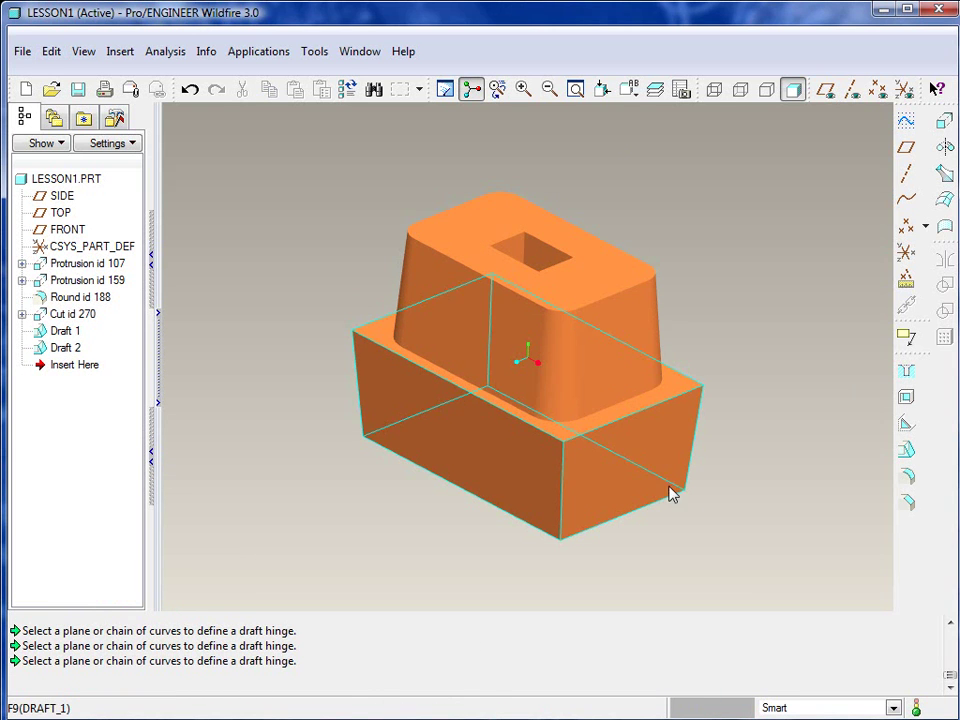
{"action": "mouse_move", "coordinate": [606, 369]}
{"action": "middle_mouse_down"}
{"action": "mouse_move", "coordinate": [613, 431]}
{"action": "mouse_move", "coordinate": [606, 339]}
{"action": "mouse_move", "coordinate": [612, 363]}
{"action": "middle_mouse_up"}
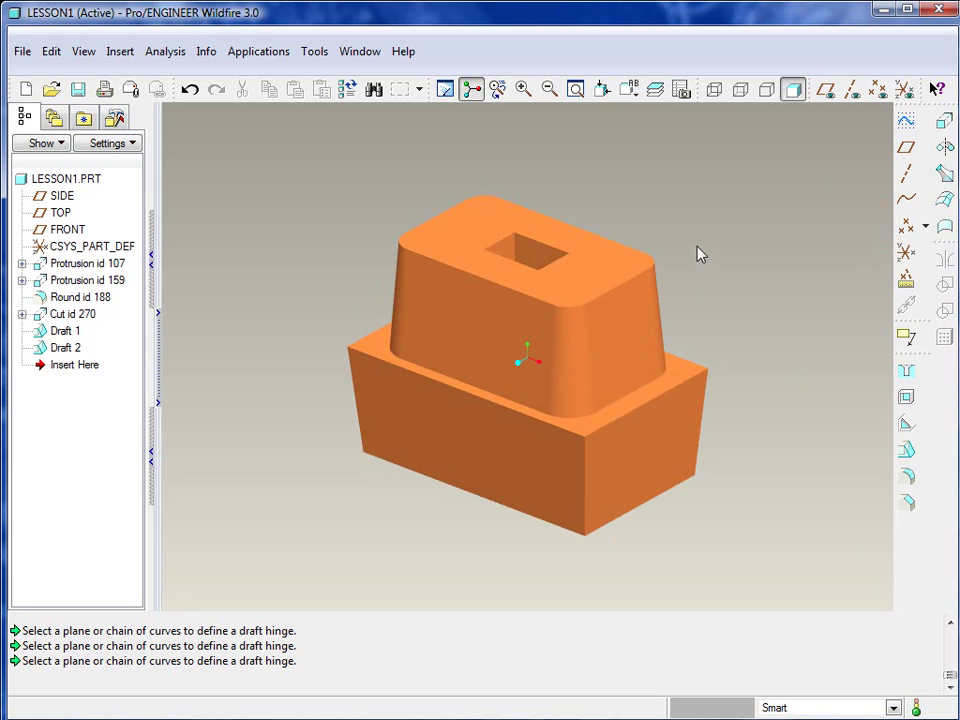
{"action": "mouse_move", "coordinate": [705, 262]}
{"action": "middle_mouse_down"}
{"action": "mouse_move", "coordinate": [718, 281]}
{"action": "mouse_move", "coordinate": [703, 285]}
{"action": "mouse_move", "coordinate": [718, 315]}
{"action": "middle_mouse_up"}
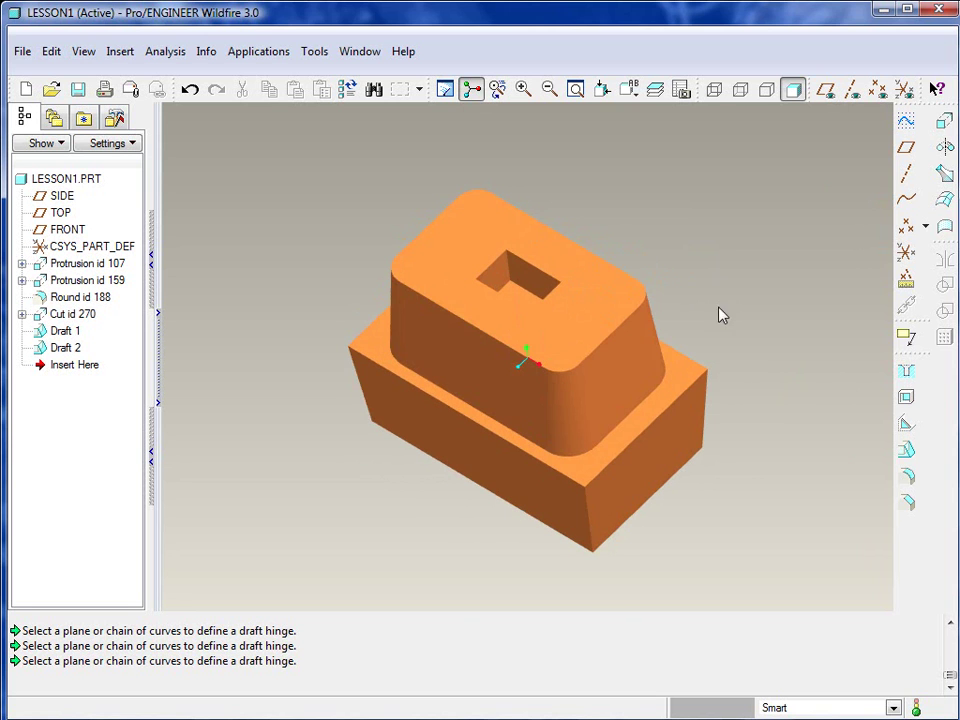
Step: Start a third draft with the slot's inner walls as draft surfaces
{"action": "left_click", "coordinate": [907, 452]}
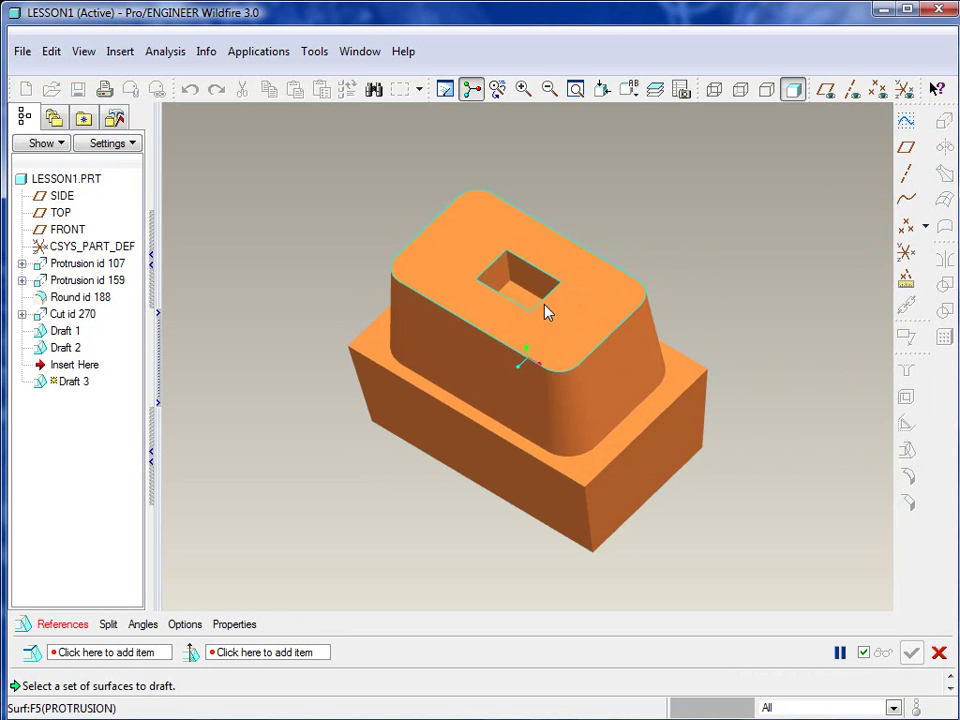
{"action": "left_click", "coordinate": [503, 282]}
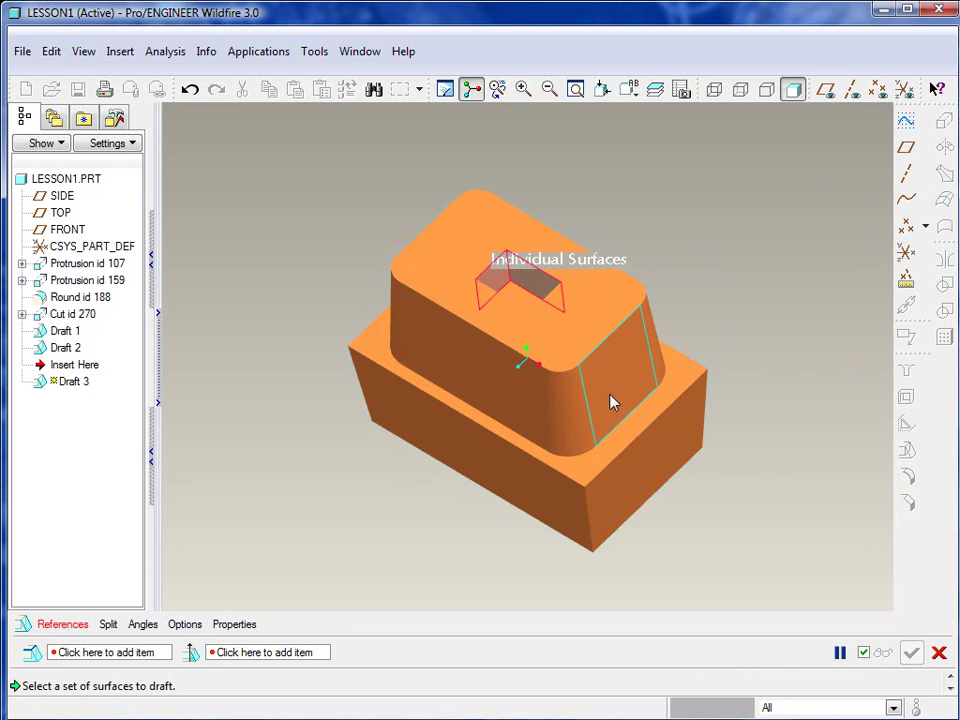
{"action": "mouse_move", "coordinate": [611, 401]}
{"action": "middle_mouse_down"}
{"action": "mouse_move", "coordinate": [551, 345]}
{"action": "mouse_move", "coordinate": [422, 425]}
{"action": "middle_mouse_up"}
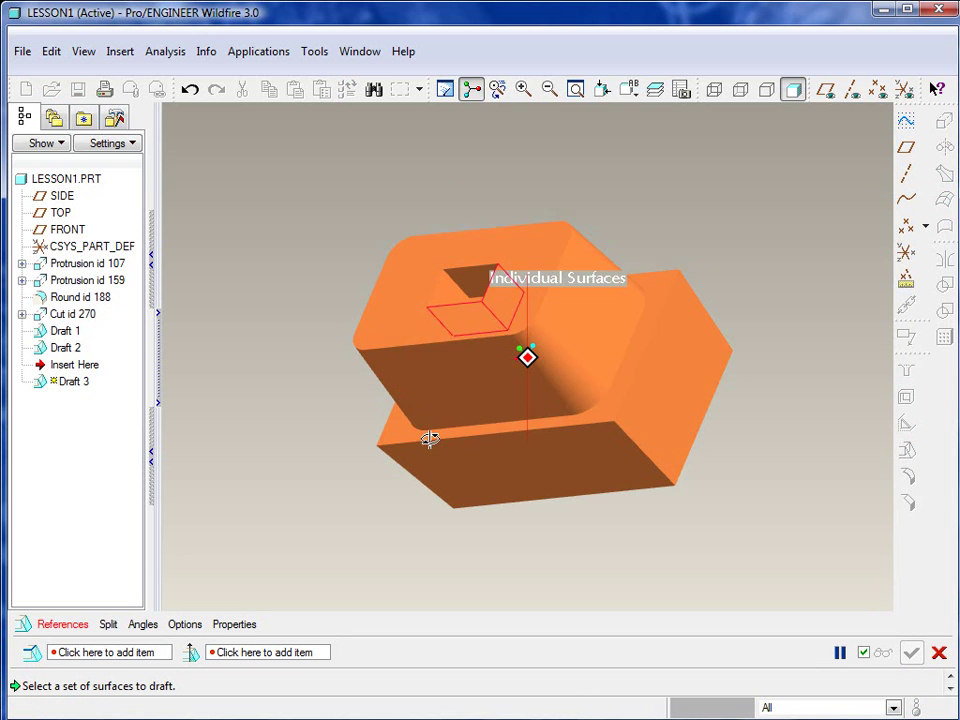
{"action": "middle_click_drag", "start_coordinate": [429, 440], "coordinate": [450, 422]}
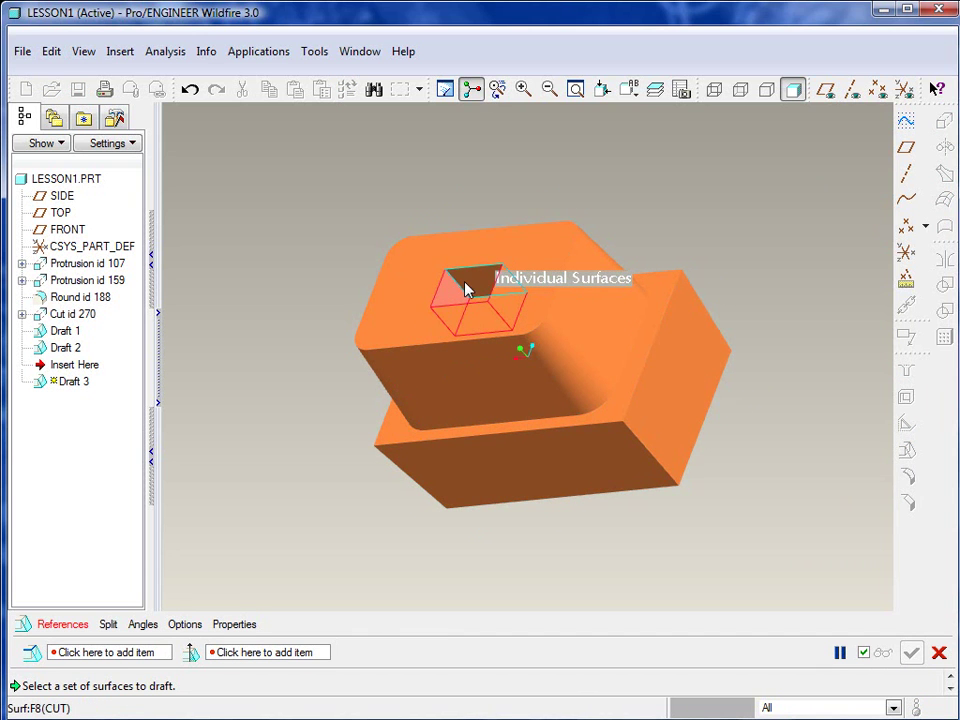
{"action": "mouse_move", "coordinate": [499, 429]}
{"action": "middle_mouse_down"}
{"action": "mouse_move", "coordinate": [514, 392]}
{"action": "mouse_move", "coordinate": [585, 370]}
{"action": "mouse_move", "coordinate": [568, 403]}
{"action": "mouse_move", "coordinate": [568, 390]}
{"action": "middle_mouse_up"}
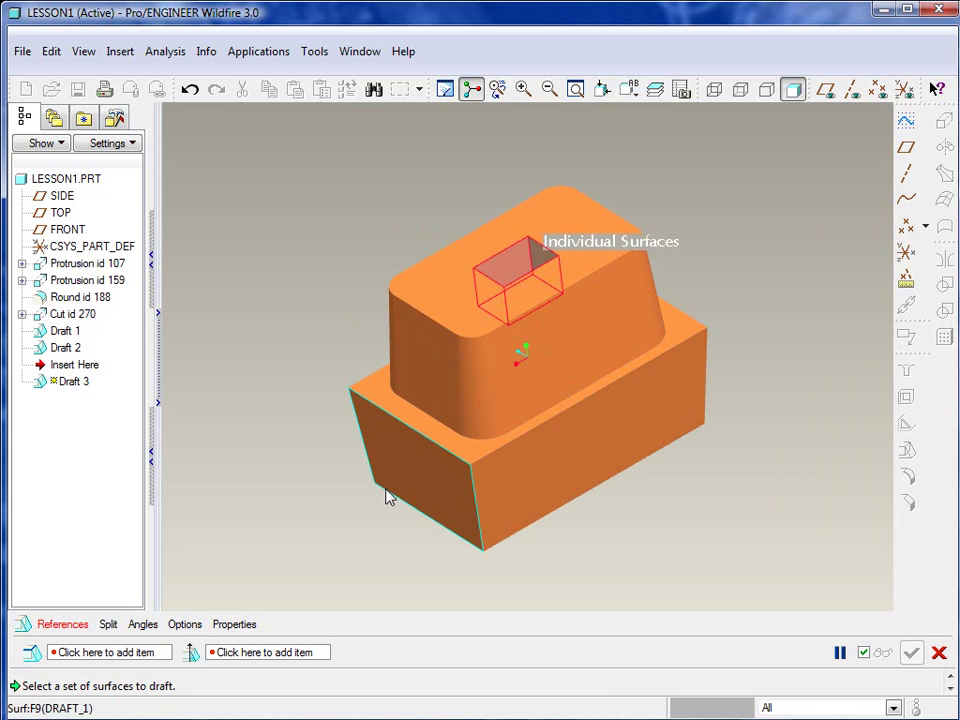
Step: Set the boss's top face as the hinge for the slot draft
{"action": "left_click", "coordinate": [68, 626]}
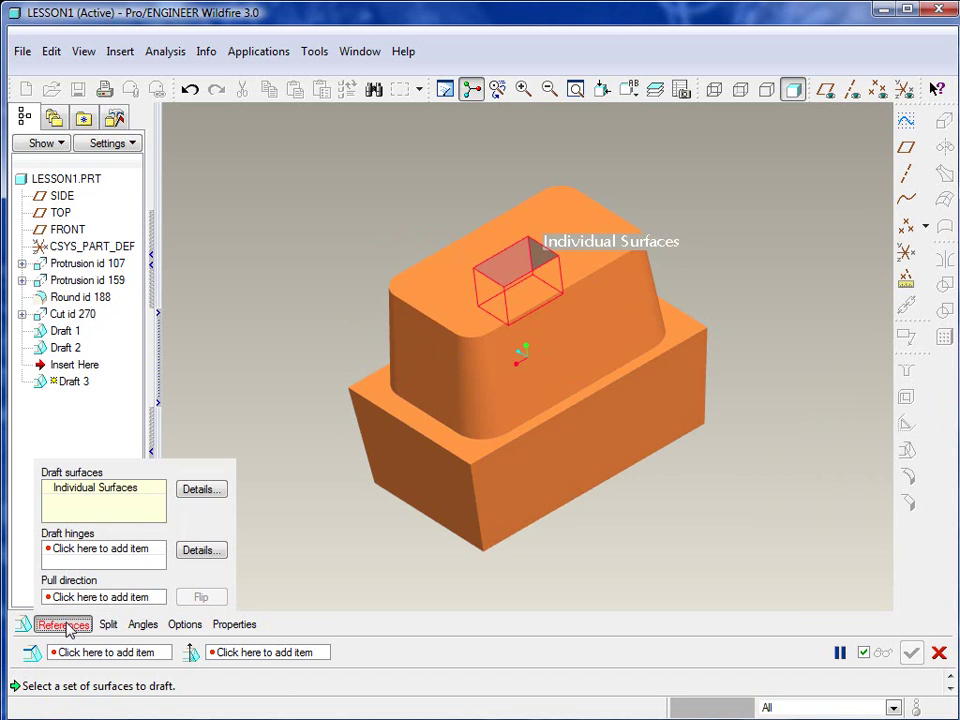
{"action": "left_click", "coordinate": [120, 552]}
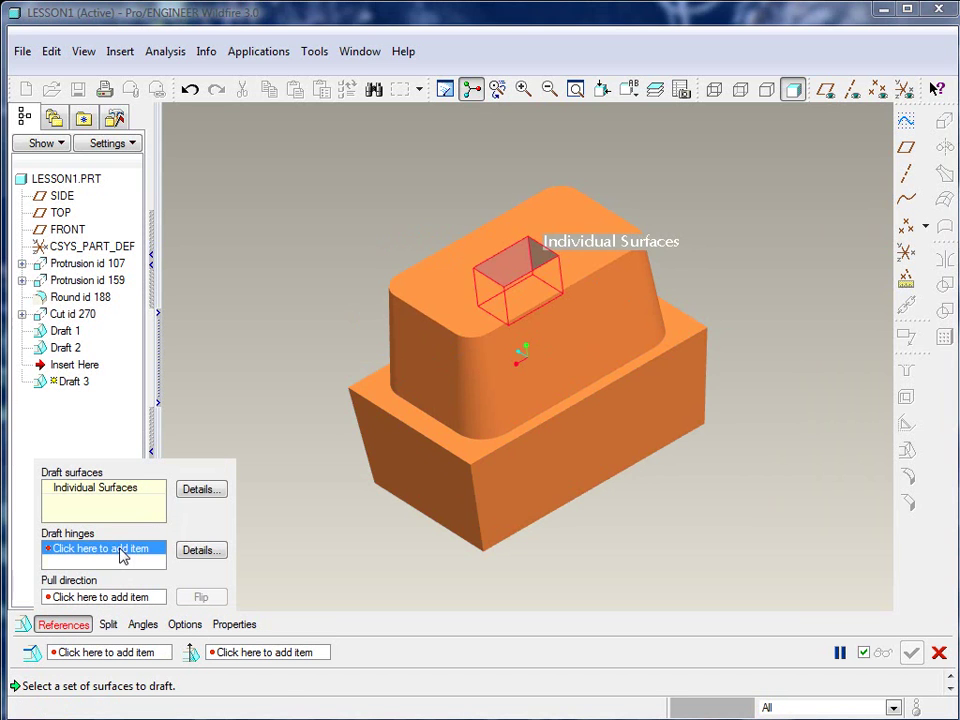
{"action": "left_click", "coordinate": [435, 290]}
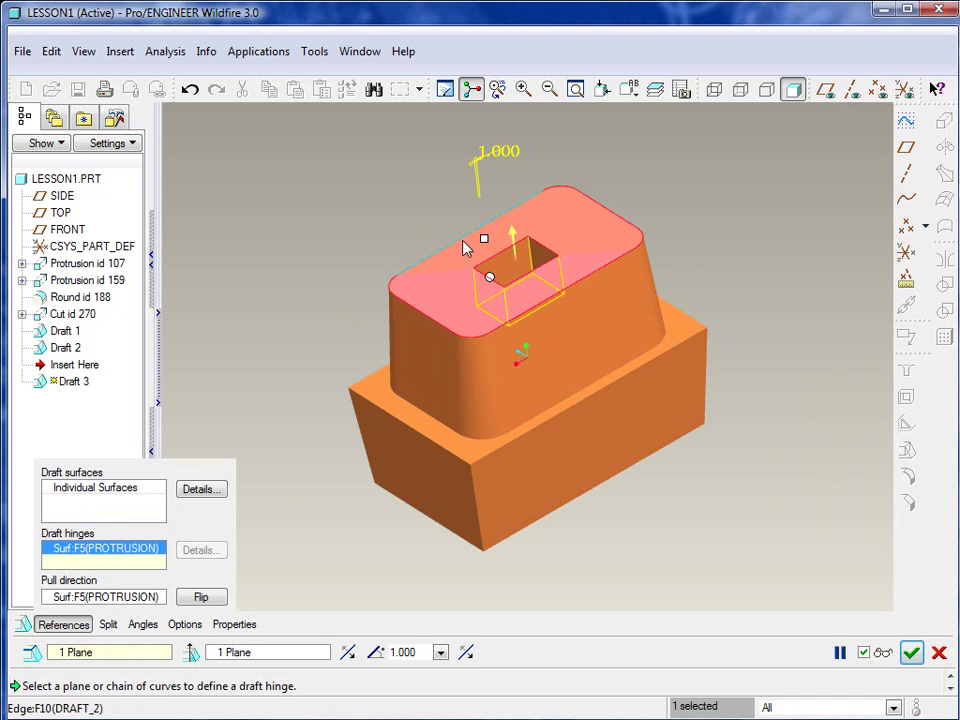
Step: Enter a 5° angle, flip its direction, and finish Draft 3
{"action": "double_click", "coordinate": [405, 652]}
{"action": "type", "text": "5"}
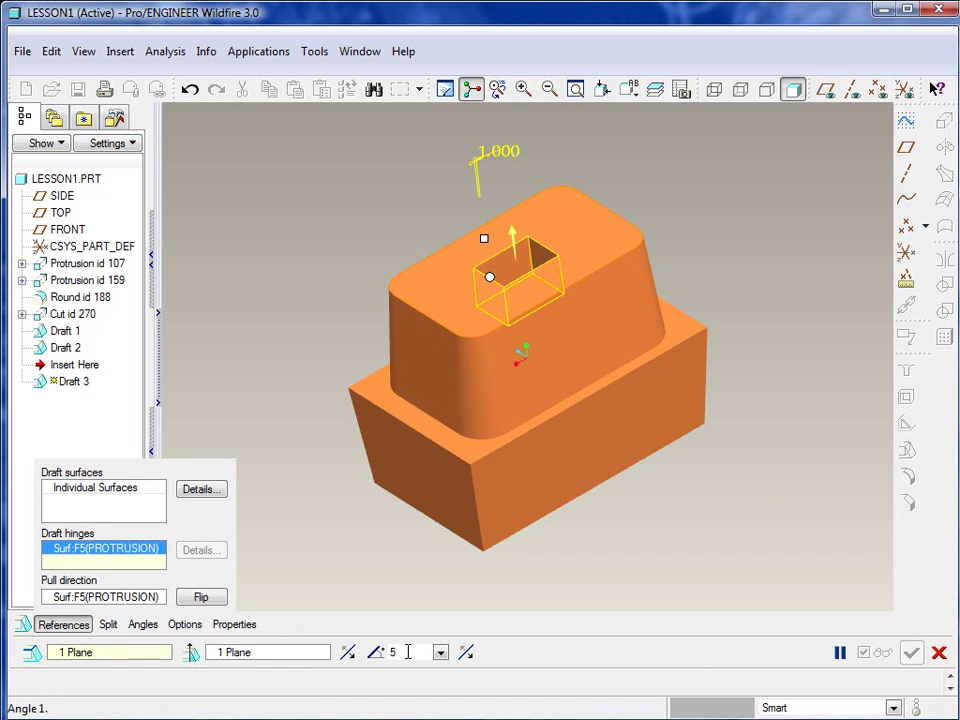
{"action": "key", "text": "Return"}
{"action": "mouse_move", "coordinate": [681, 306]}
{"action": "middle_mouse_down"}
{"action": "mouse_move", "coordinate": [686, 343]}
{"action": "mouse_move", "coordinate": [688, 300]}
{"action": "middle_mouse_up"}
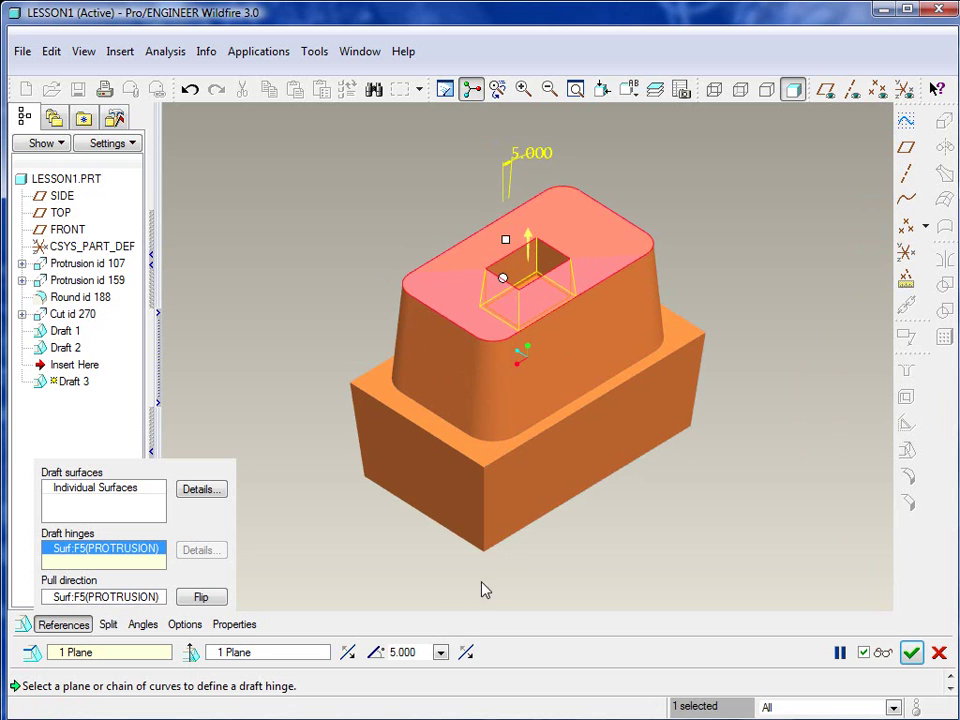
{"action": "left_click", "coordinate": [465, 652]}
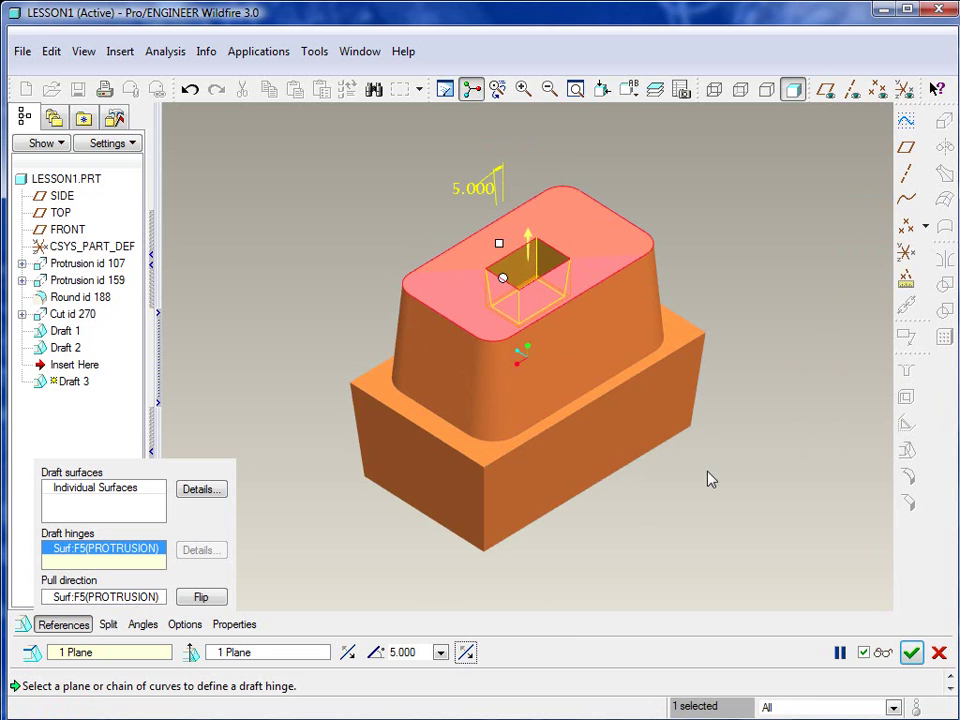
{"action": "mouse_move", "coordinate": [722, 282]}
{"action": "middle_mouse_down"}
{"action": "mouse_move", "coordinate": [720, 274]}
{"action": "mouse_move", "coordinate": [720, 317]}
{"action": "mouse_move", "coordinate": [714, 264]}
{"action": "middle_mouse_up"}
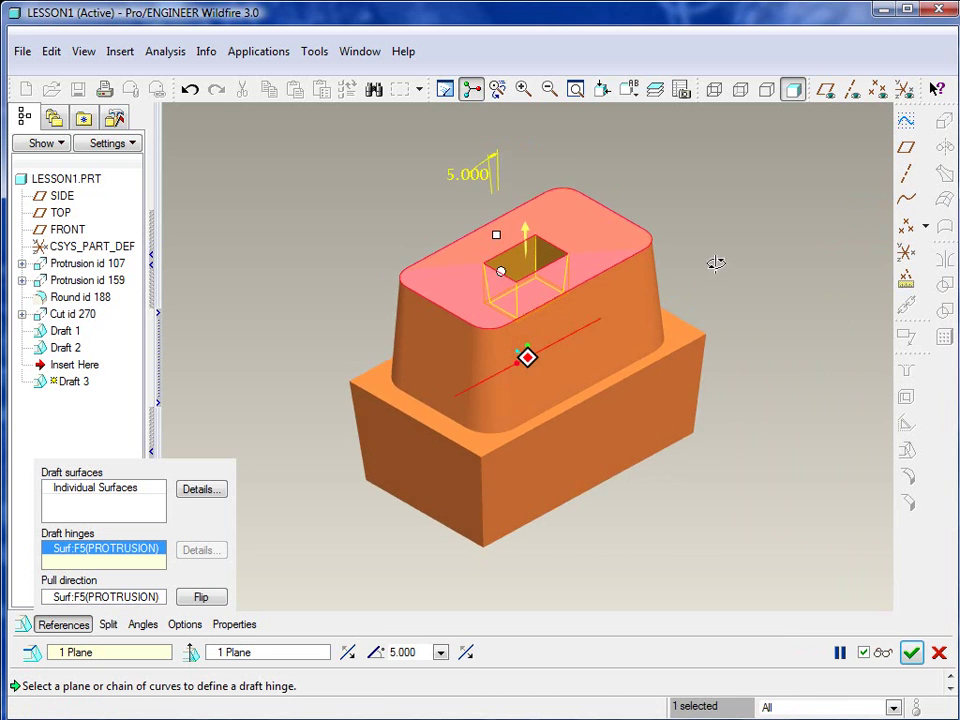
{"action": "left_click", "coordinate": [912, 653]}
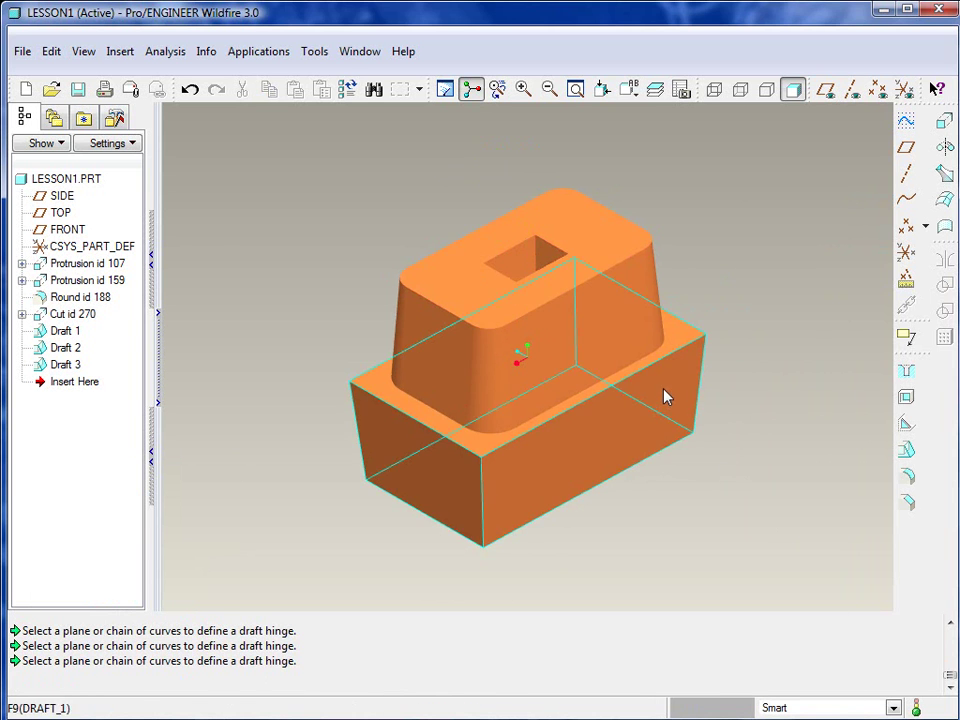
Step: Edit Draft 3's angle dimension from 5.000 to 10
{"action": "mouse_move", "coordinate": [664, 394]}
{"action": "middle_mouse_down"}
{"action": "mouse_move", "coordinate": [666, 450]}
{"action": "mouse_move", "coordinate": [654, 375]}
{"action": "mouse_move", "coordinate": [666, 376]}
{"action": "mouse_move", "coordinate": [670, 392]}
{"action": "middle_mouse_up"}
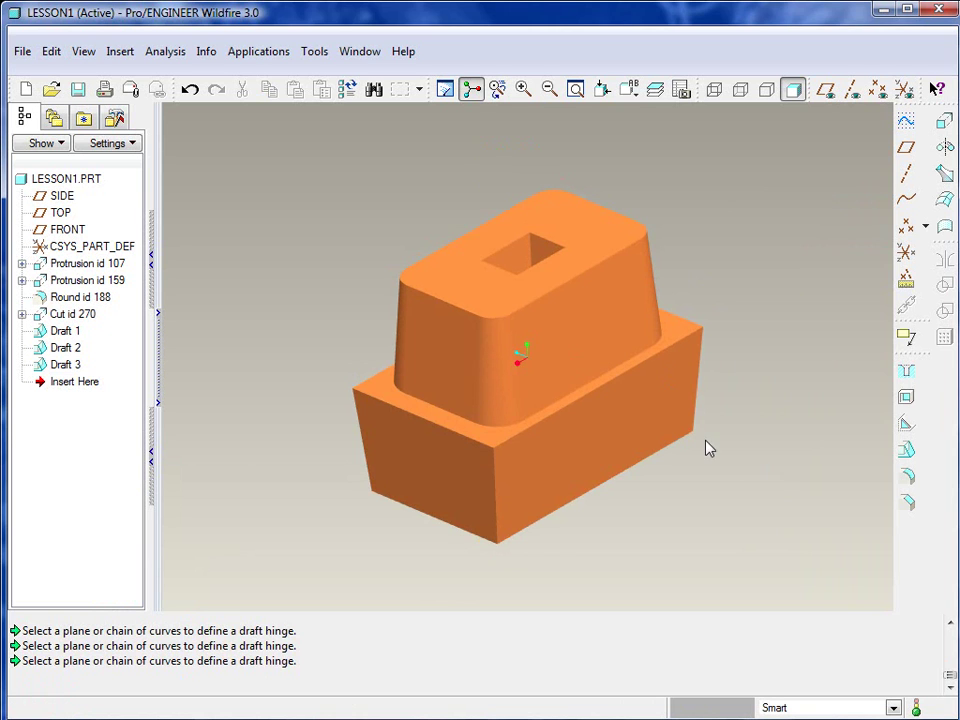
{"action": "left_click", "coordinate": [63, 366]}
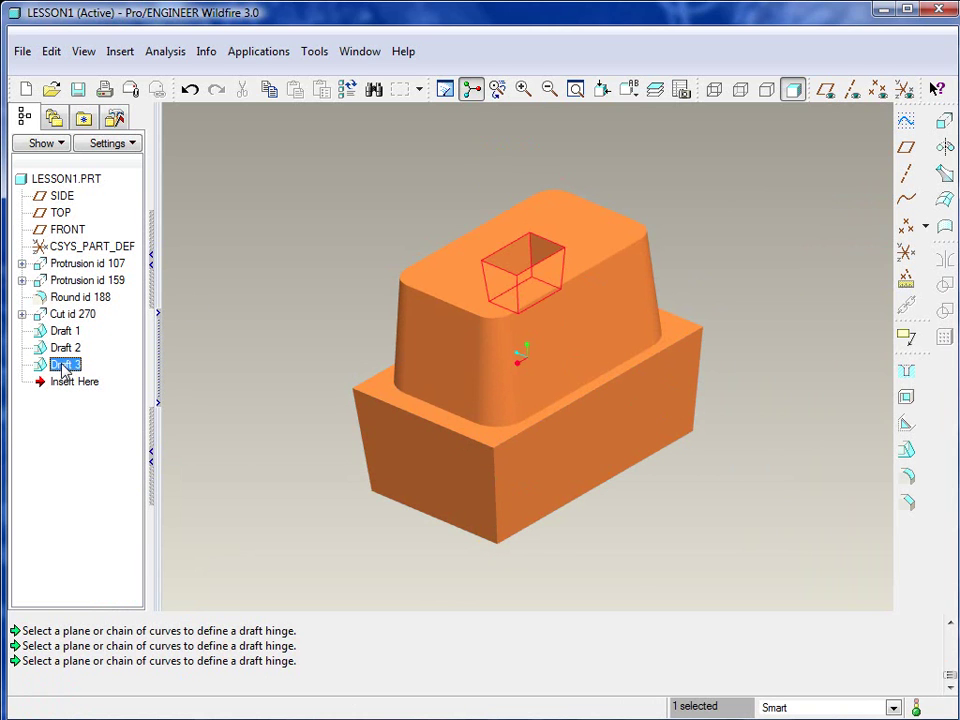
{"action": "right_click", "coordinate": [63, 367]}
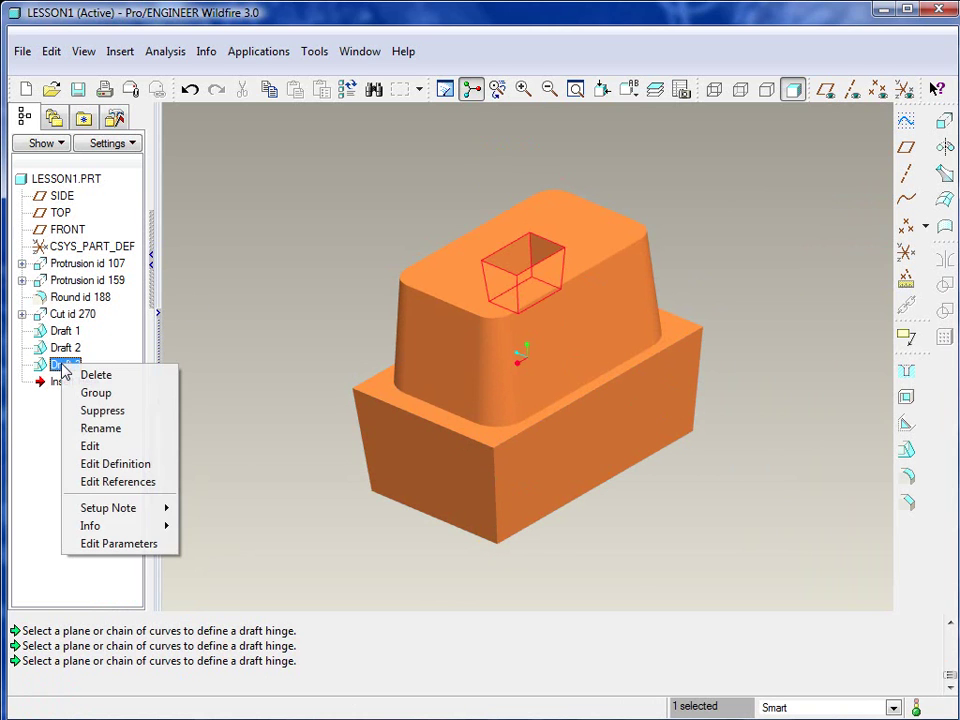
{"action": "left_click", "coordinate": [104, 447]}
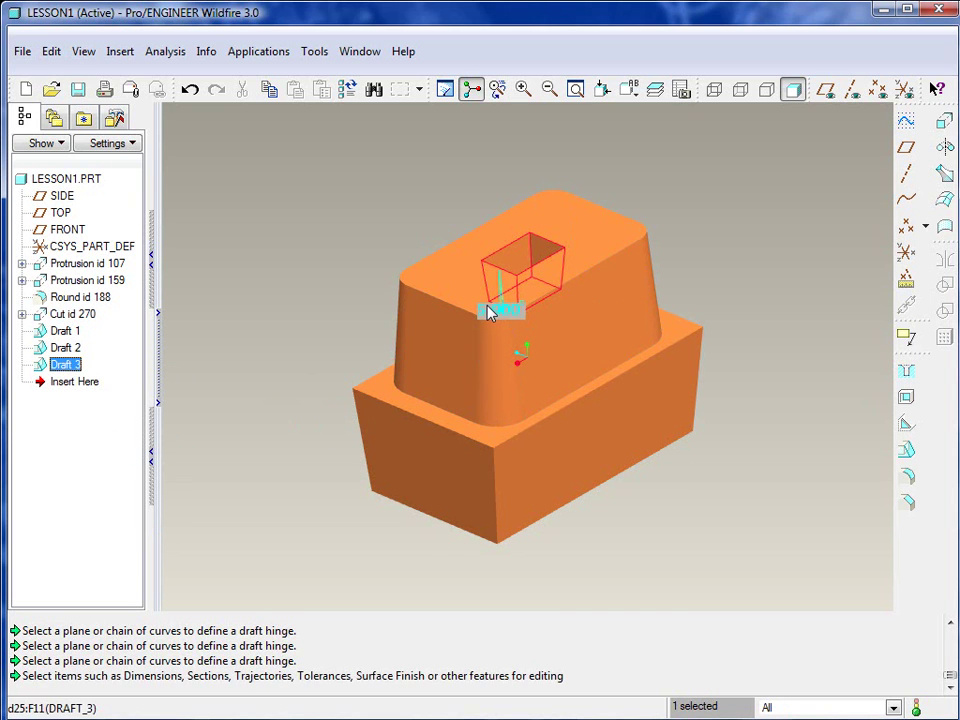
{"action": "left_click", "coordinate": [490, 312]}
{"action": "double_click", "coordinate": [490, 312]}
{"action": "type", "text": "10"}
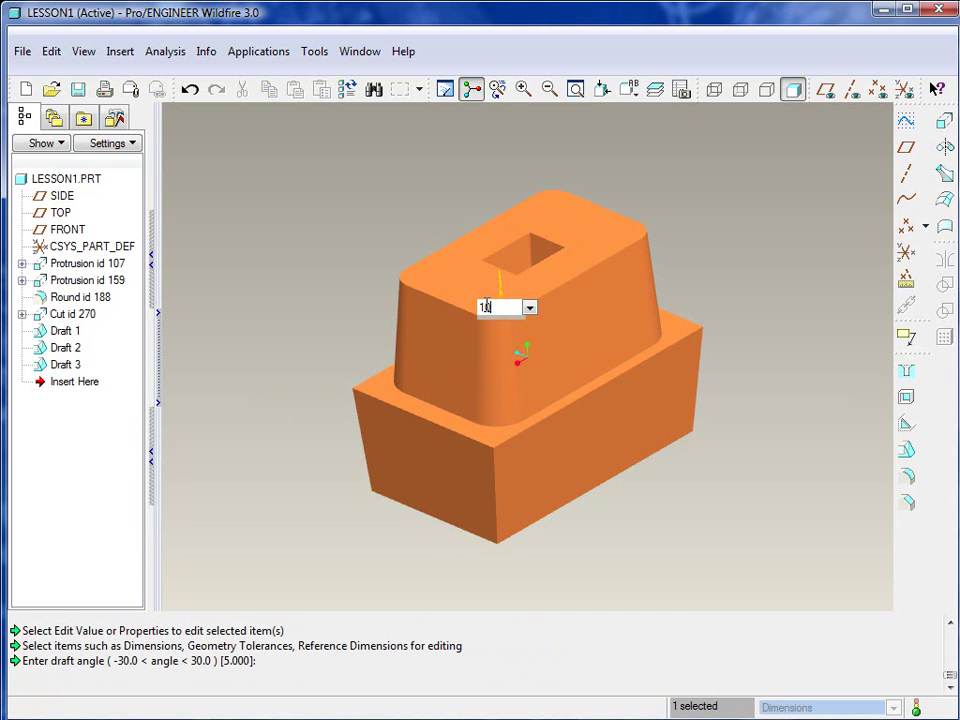
{"action": "key", "text": "Return"}
{"action": "left_click", "coordinate": [305, 222]}
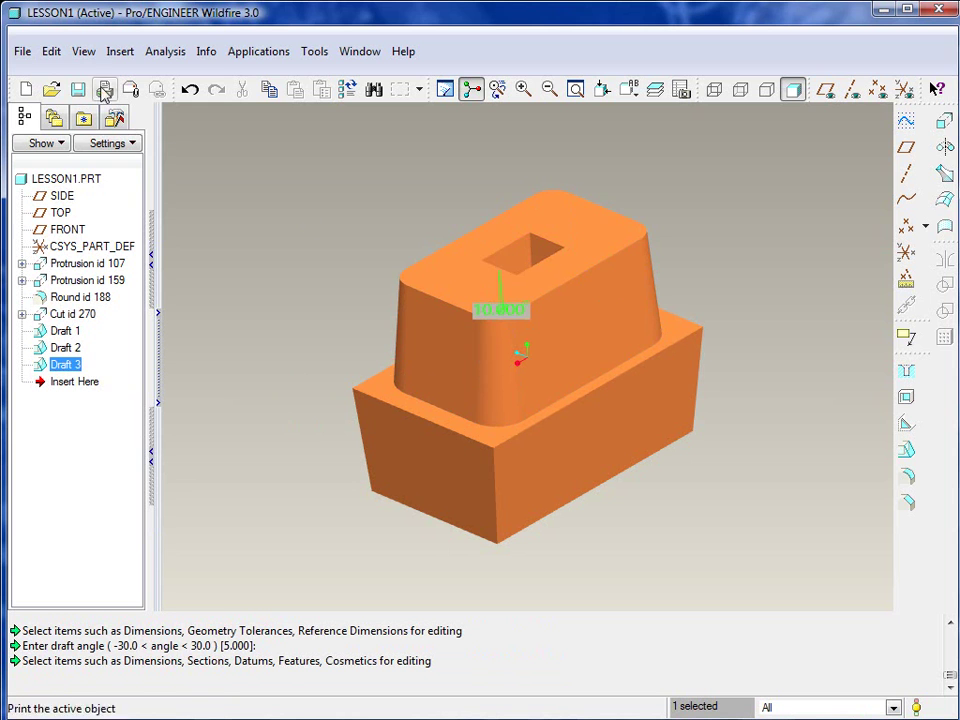
Step: Regenerate the part with Edit > Regenerate and inspect the steeper slot
{"action": "left_click", "coordinate": [51, 51]}
{"action": "left_click", "coordinate": [80, 74]}
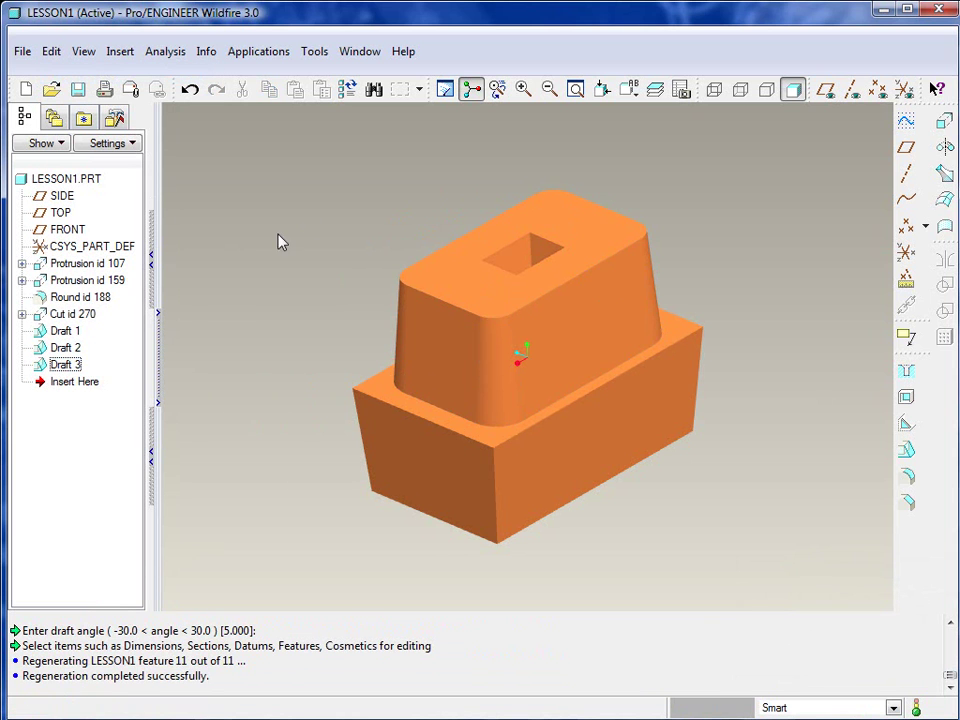
{"action": "mouse_move", "coordinate": [379, 219]}
{"action": "middle_mouse_down"}
{"action": "mouse_move", "coordinate": [392, 236]}
{"action": "mouse_move", "coordinate": [391, 266]}
{"action": "mouse_move", "coordinate": [385, 207]}
{"action": "middle_mouse_up"}
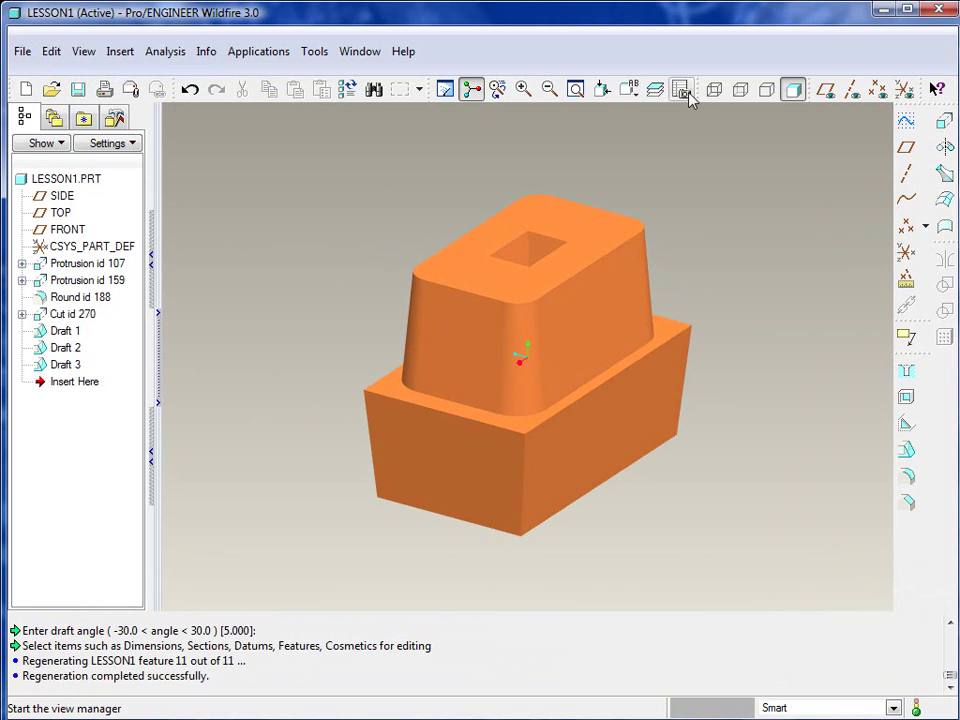
Step: Create a new single planar cross-section named Xsec0001 in View Manager's Xsec tab
{"action": "left_click", "coordinate": [935, 88]}
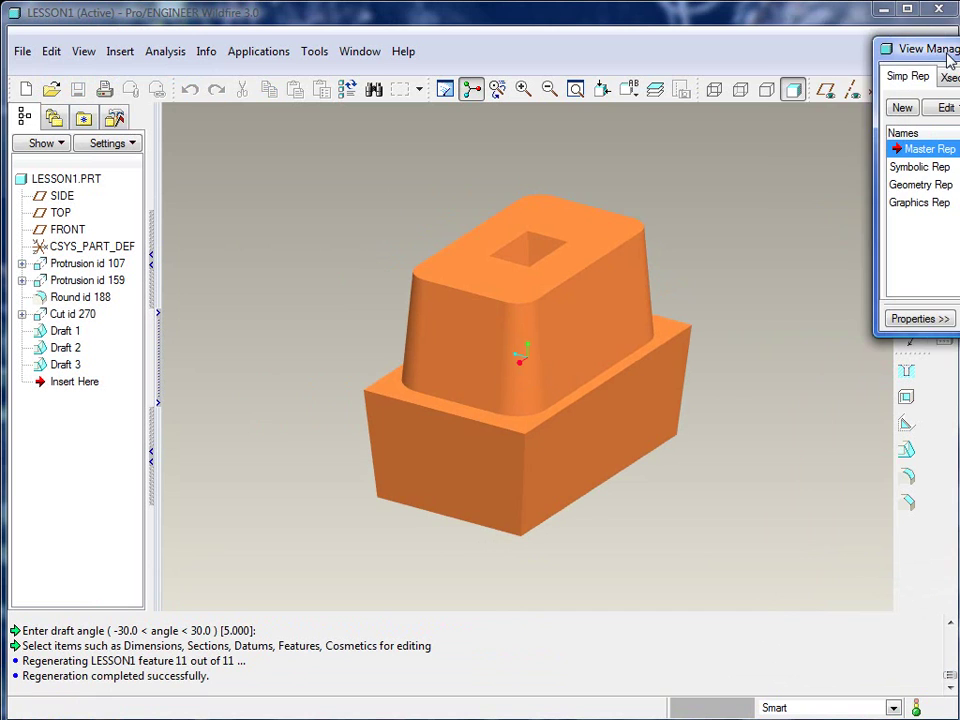
{"action": "left_click_drag", "start_coordinate": [949, 47], "coordinate": [861, 47]}
{"action": "left_click", "coordinate": [852, 67]}
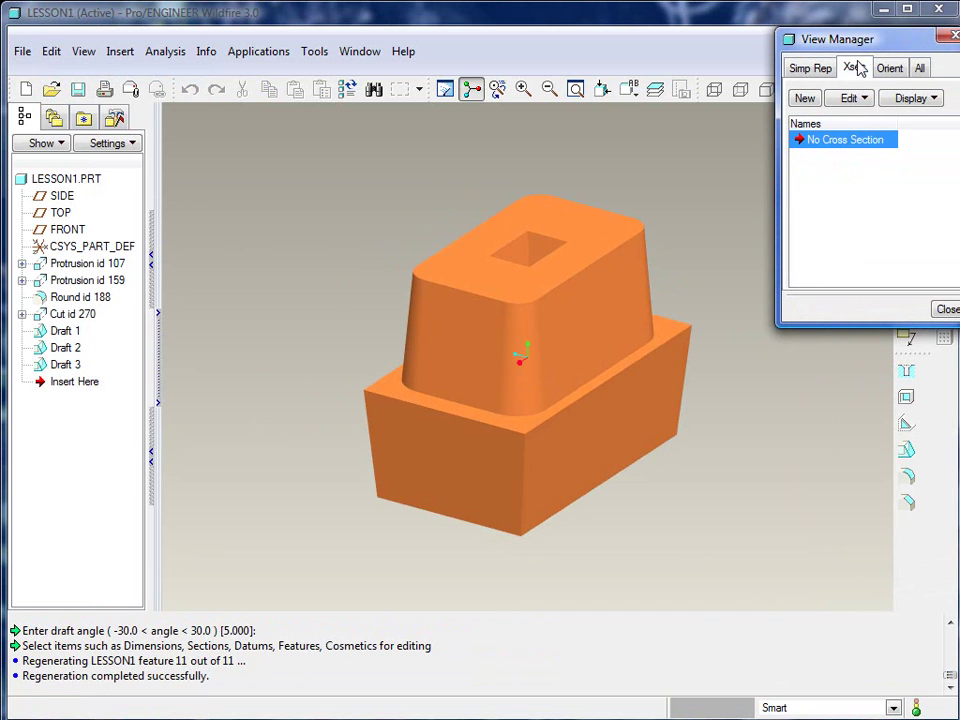
{"action": "left_click", "coordinate": [819, 103]}
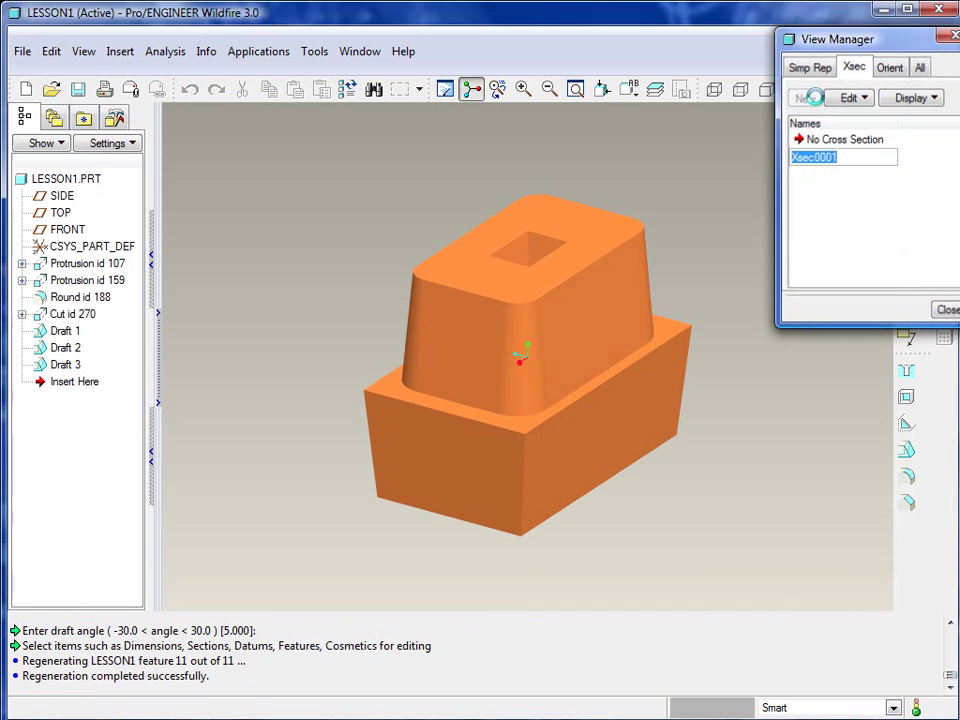
{"action": "key", "text": "Return"}
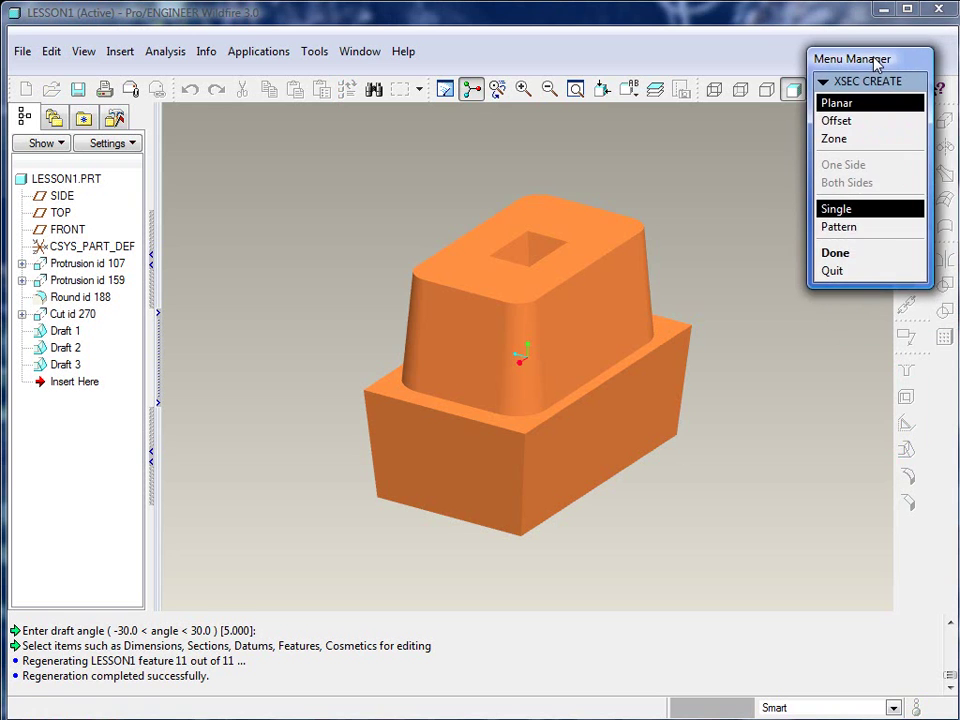
{"action": "left_click", "coordinate": [855, 253]}
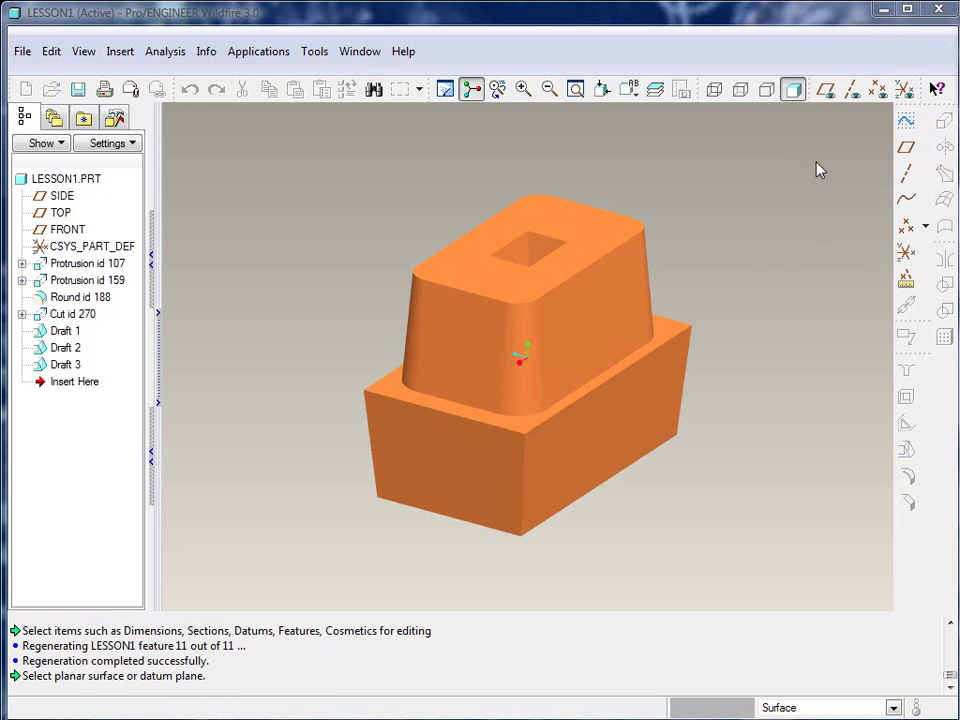
Step: Place Xsec0001 through the FRONT datum plane
{"action": "left_click", "coordinate": [826, 89]}
{"action": "left_click", "coordinate": [621, 192]}
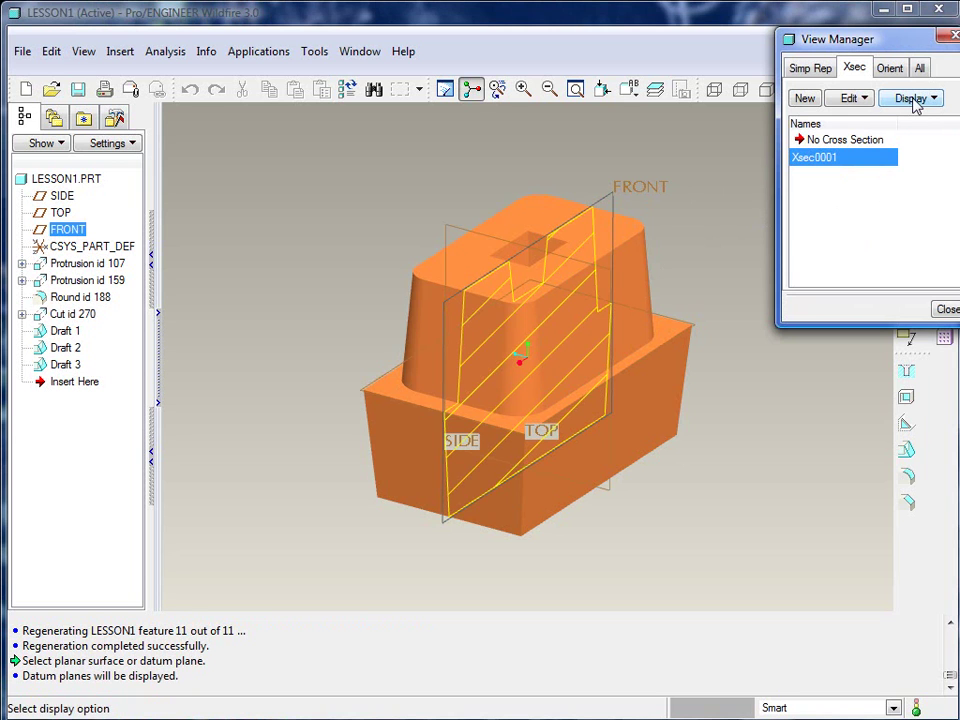
{"action": "left_click", "coordinate": [866, 98]}
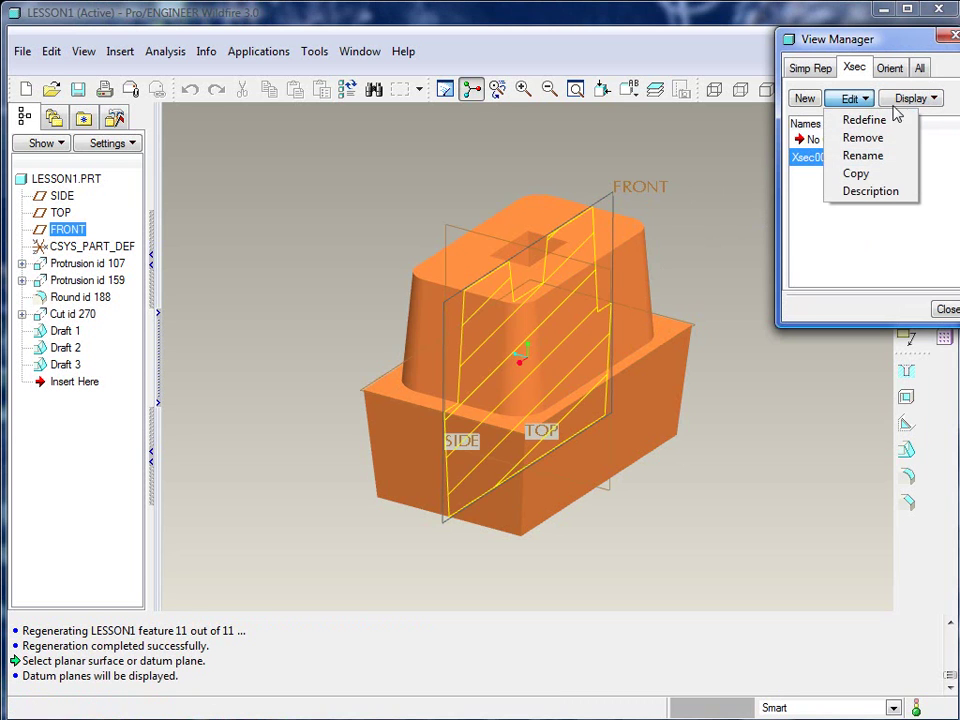
{"action": "left_click", "coordinate": [910, 98]}
{"action": "left_click", "coordinate": [910, 98]}
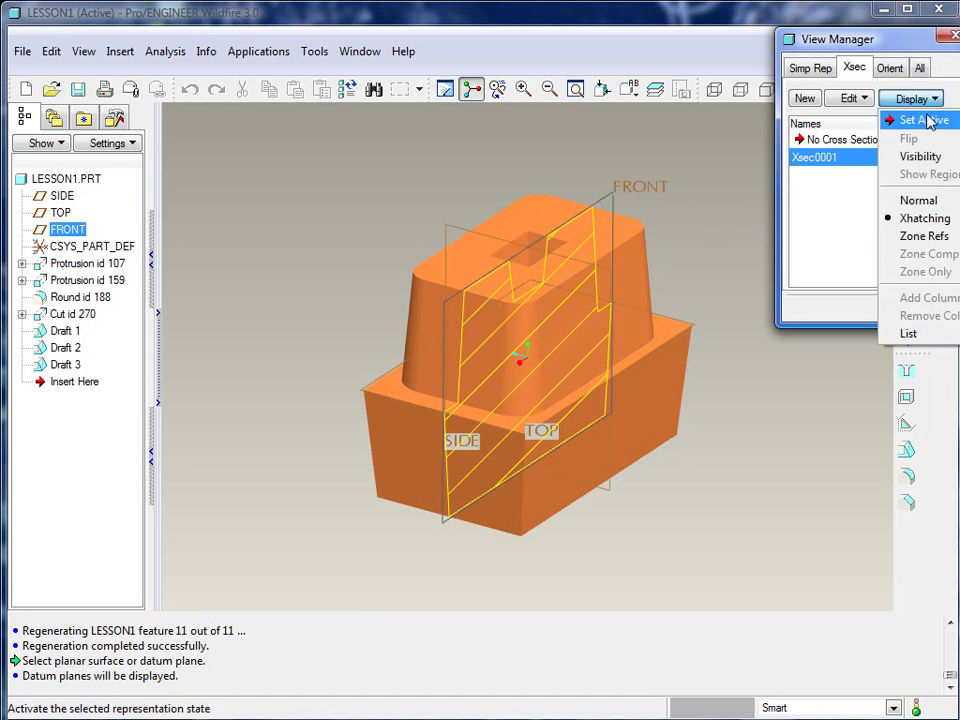
{"action": "left_click", "coordinate": [910, 98]}
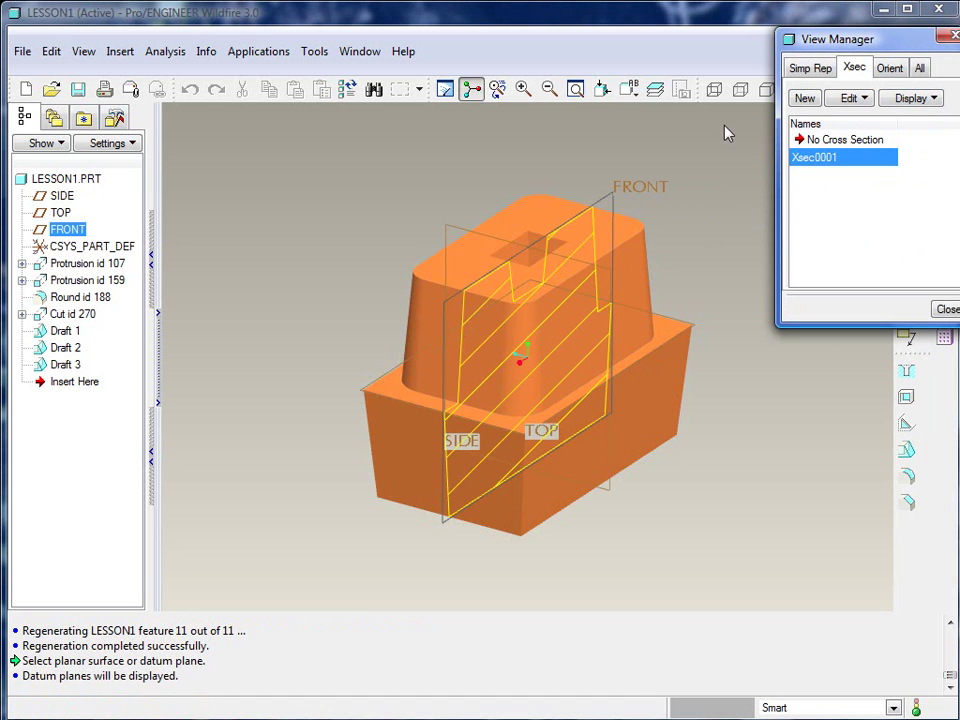
{"action": "left_click_drag", "start_coordinate": [830, 39], "coordinate": [794, 194]}
Step: View the section from FRONT, checking it in wireframe before returning to shading
{"action": "left_click", "coordinate": [826, 89]}
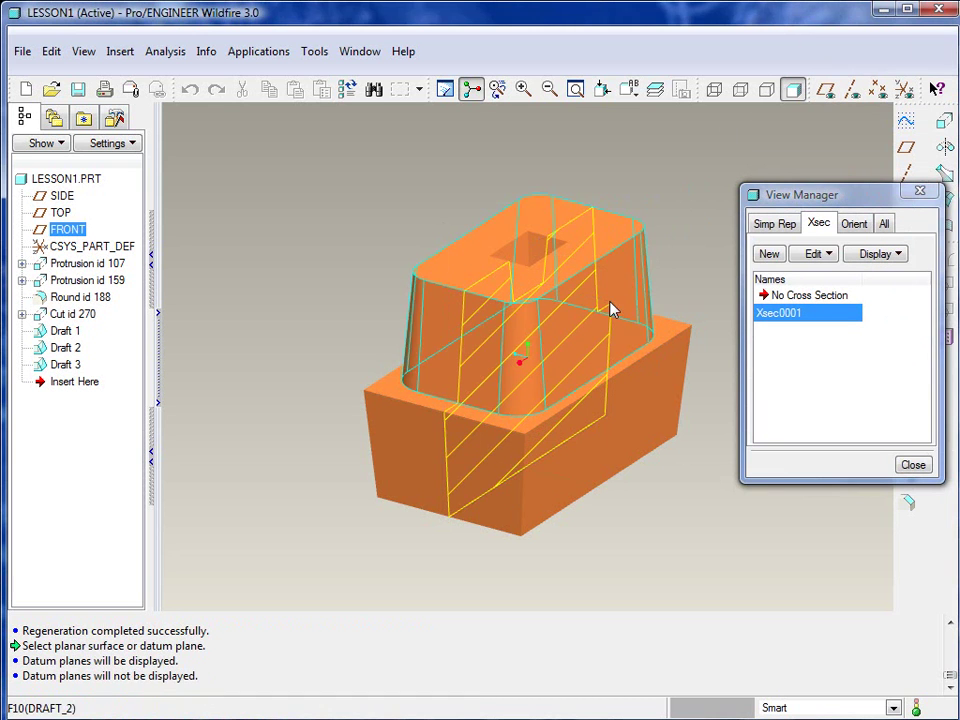
{"action": "mouse_move", "coordinate": [612, 310]}
{"action": "middle_mouse_down"}
{"action": "mouse_move", "coordinate": [570, 285]}
{"action": "mouse_move", "coordinate": [525, 294]}
{"action": "mouse_move", "coordinate": [562, 322]}
{"action": "middle_mouse_up"}
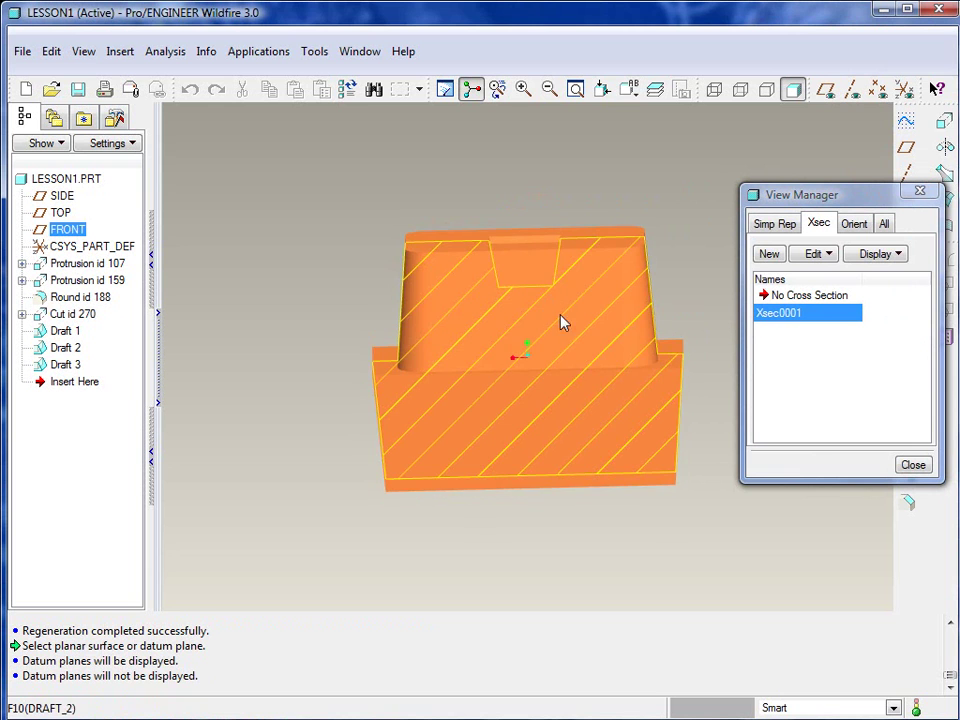
{"action": "left_click", "coordinate": [628, 90]}
{"action": "left_click", "coordinate": [649, 177]}
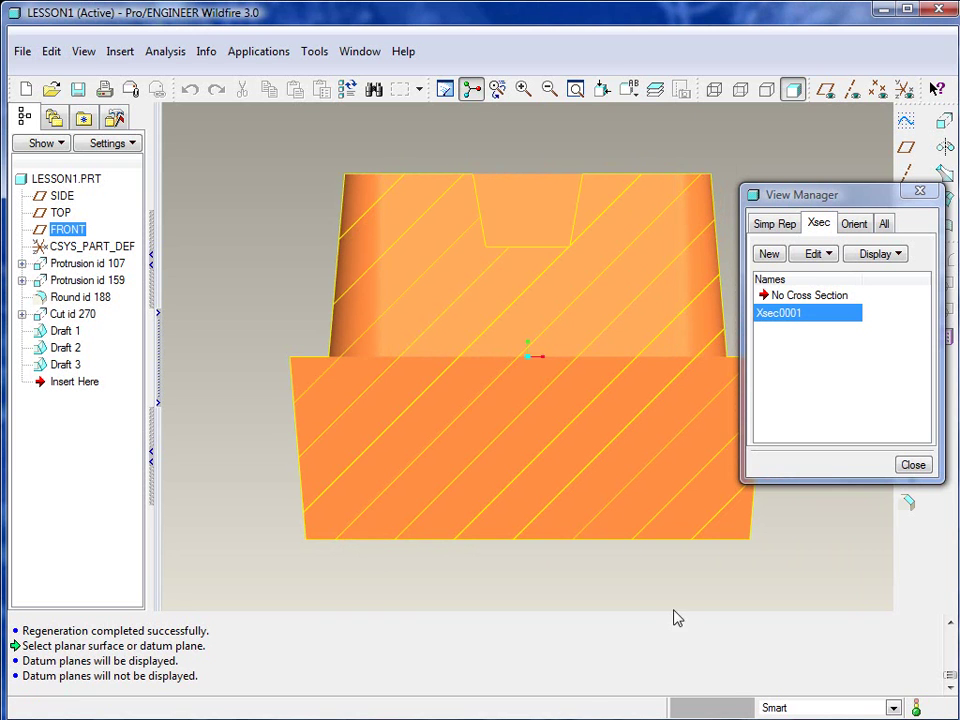
{"action": "left_click", "coordinate": [714, 90]}
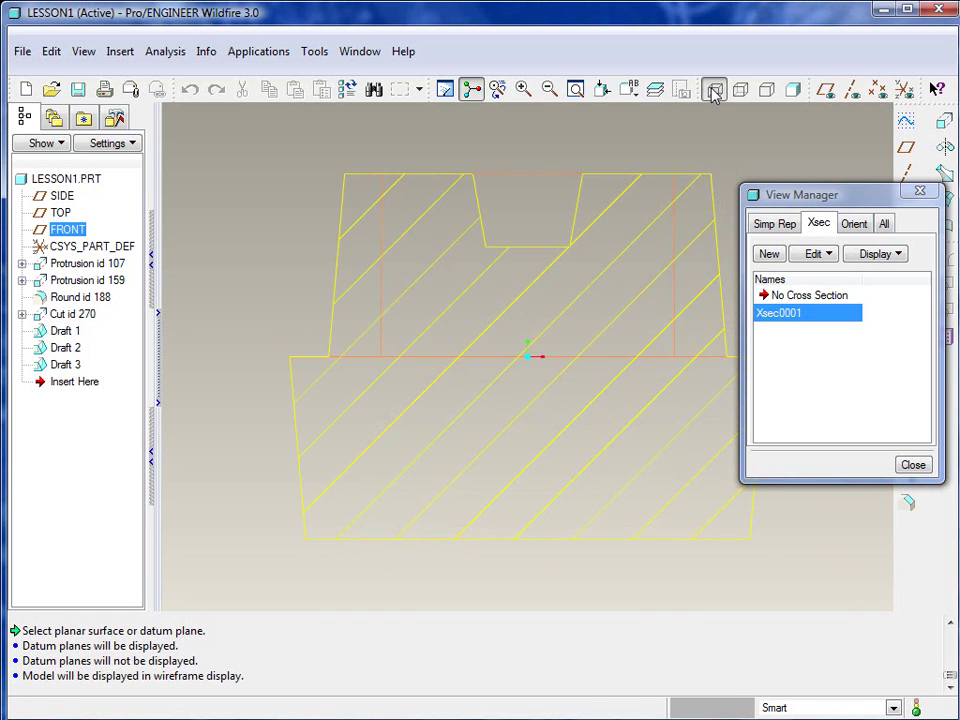
{"action": "left_click", "coordinate": [793, 90]}
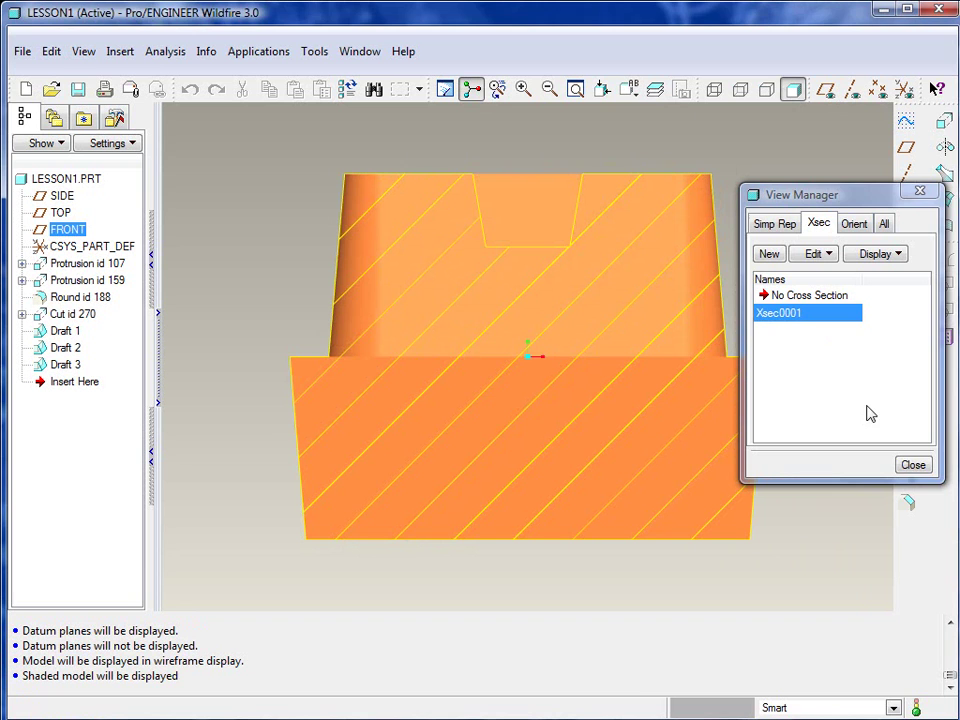
Step: Close View Manager to hide the section and restore Default Orientation
{"action": "left_click", "coordinate": [912, 465]}
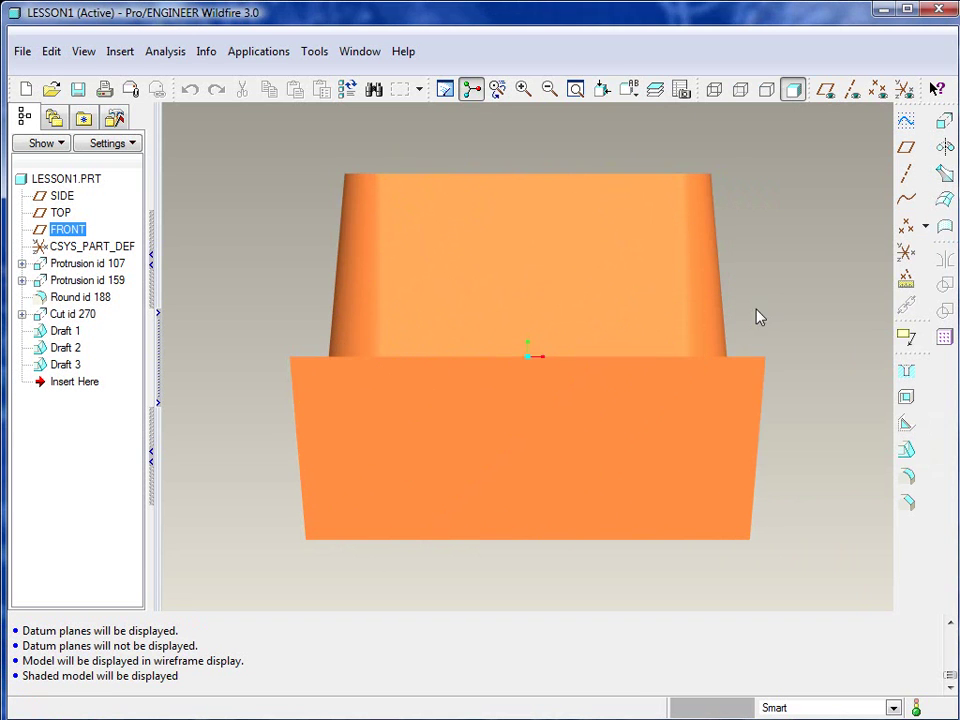
{"action": "left_click", "coordinate": [636, 94]}
{"action": "left_click", "coordinate": [660, 131]}
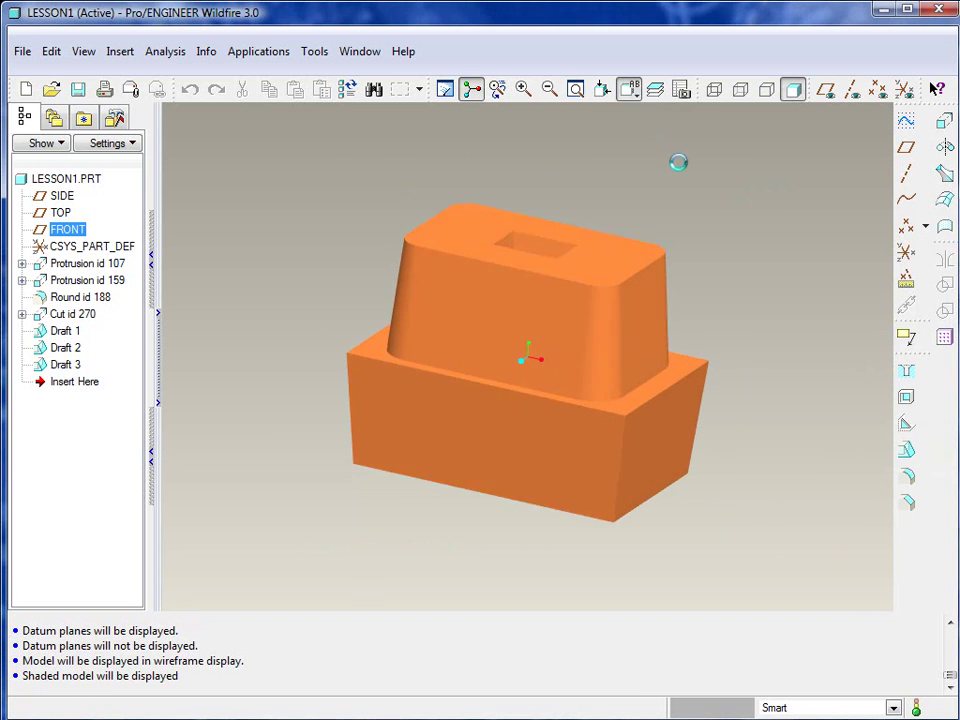